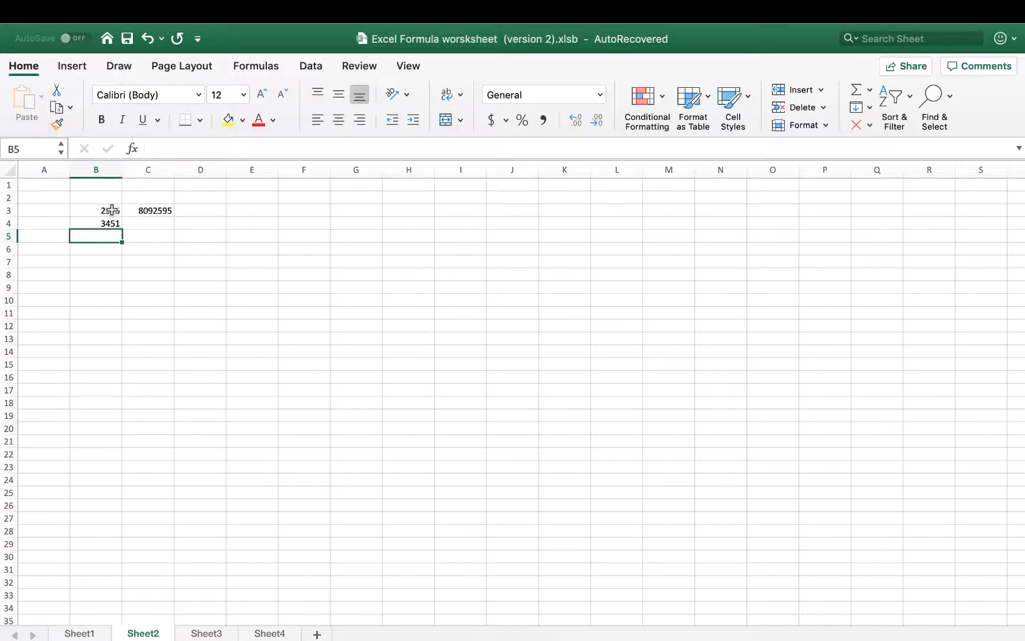
# Total the numbers in B3 and B4 into cell B5 with AutoSum.
pyautogui.moveTo(112, 210); pyautogui.dragTo(114, 236)
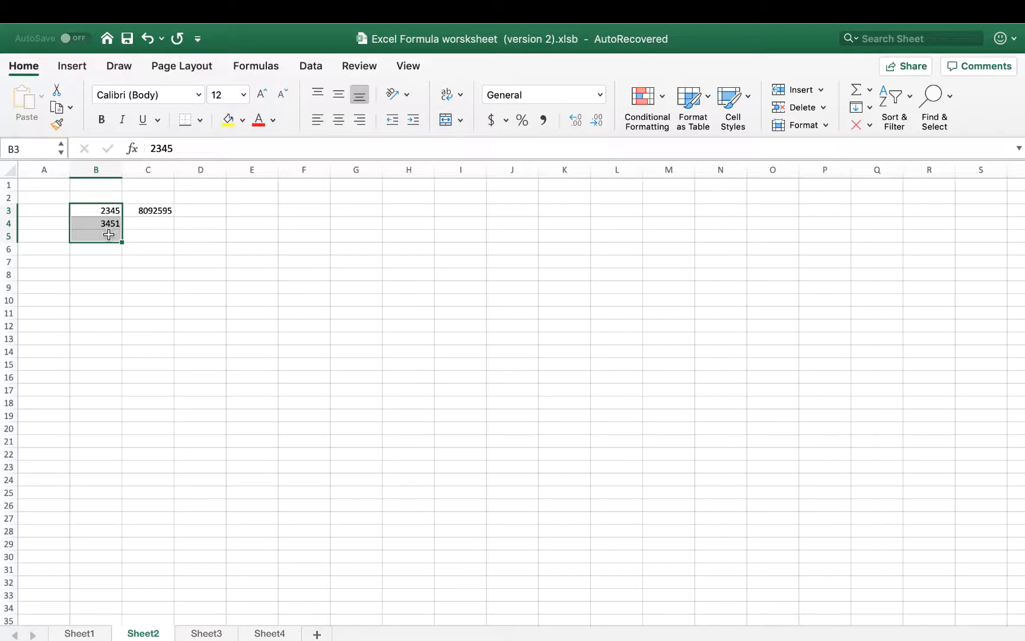
pyautogui.click(855, 91)
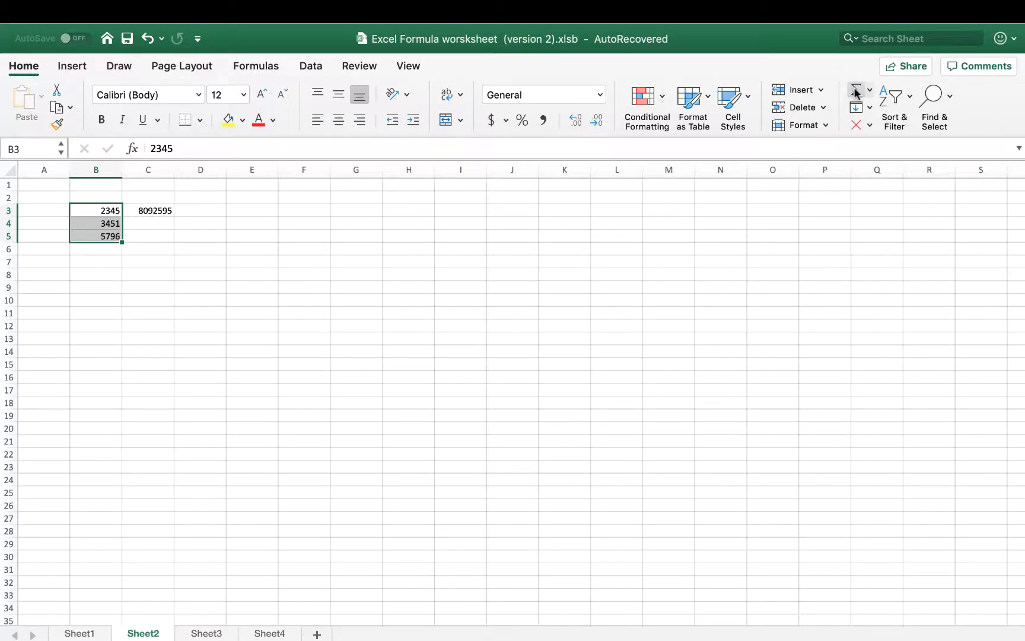
# Replace the contents of cell B5 with the manually entered formula =SUM(B3:B4).
pyautogui.click(109, 237)
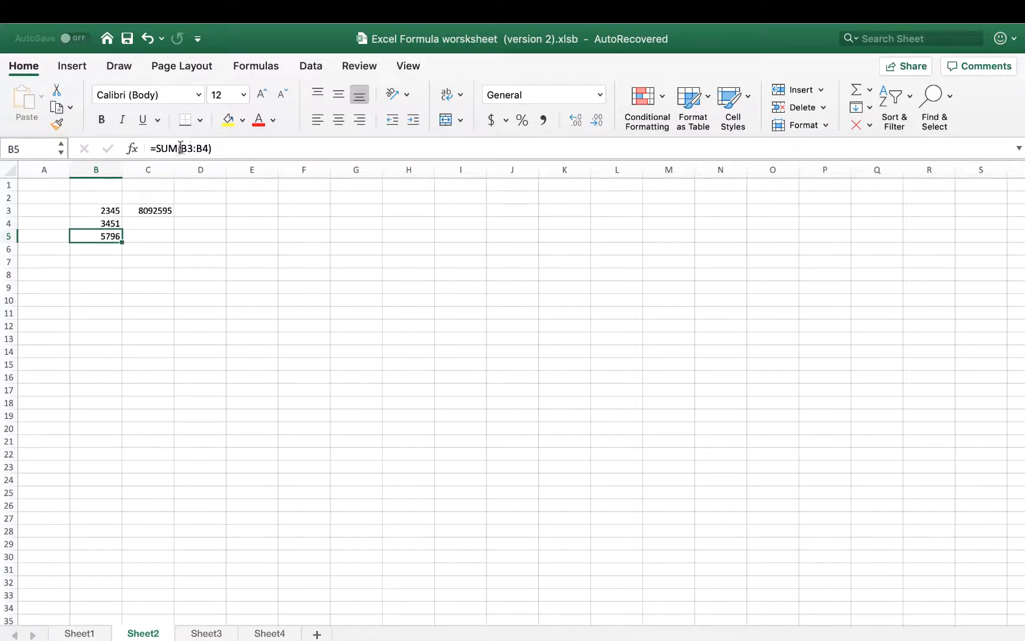
pyautogui.press('Delete')
pyautogui.write('=')
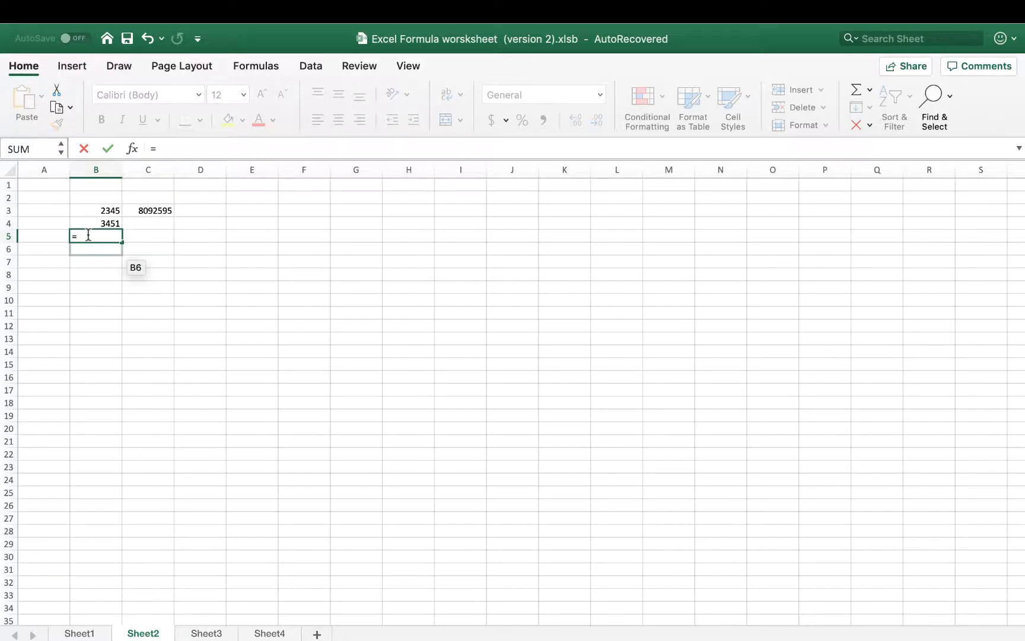
pyautogui.write('sum')
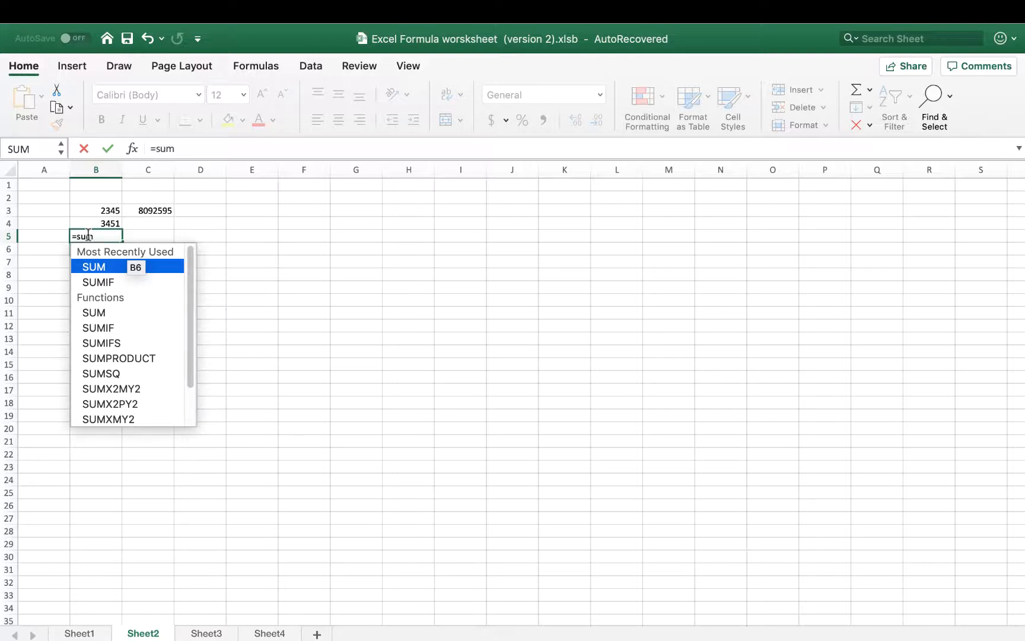
pyautogui.scroll(-1, 122, 256)
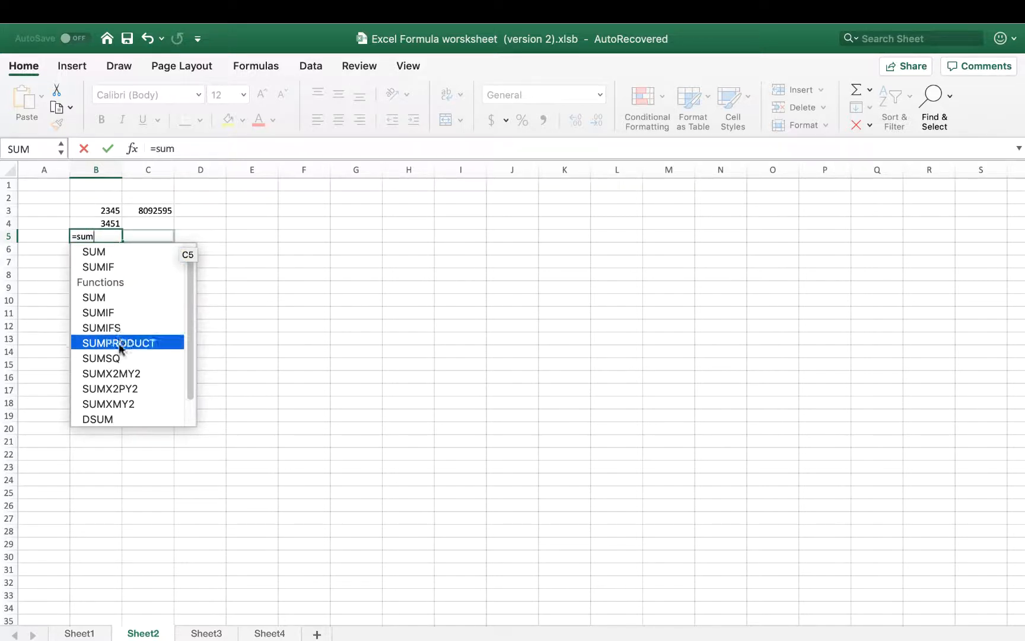
pyautogui.doubleClick(119, 251)
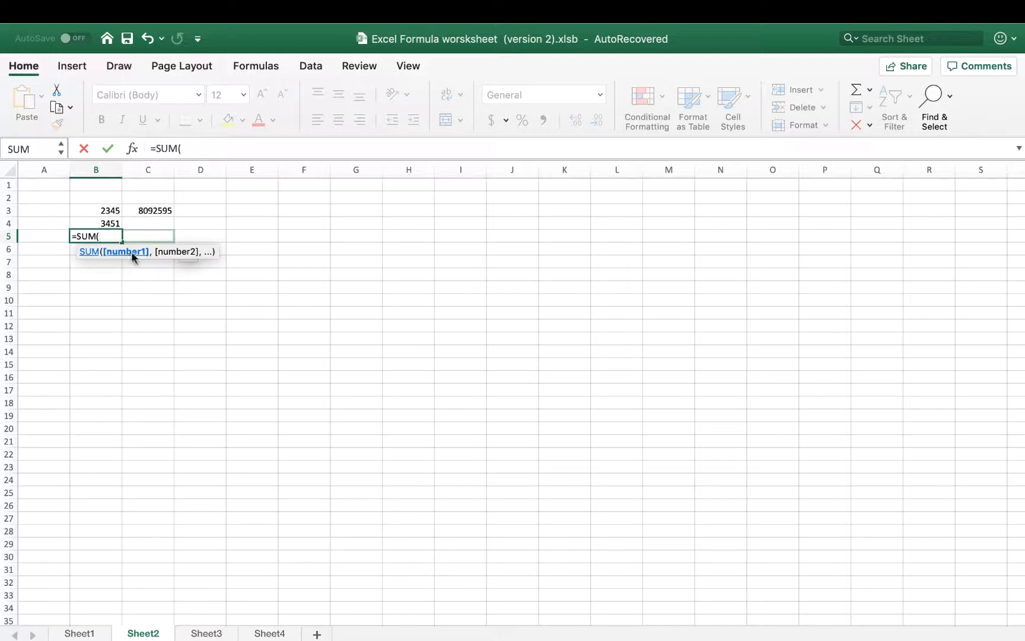
pyautogui.click(103, 214)
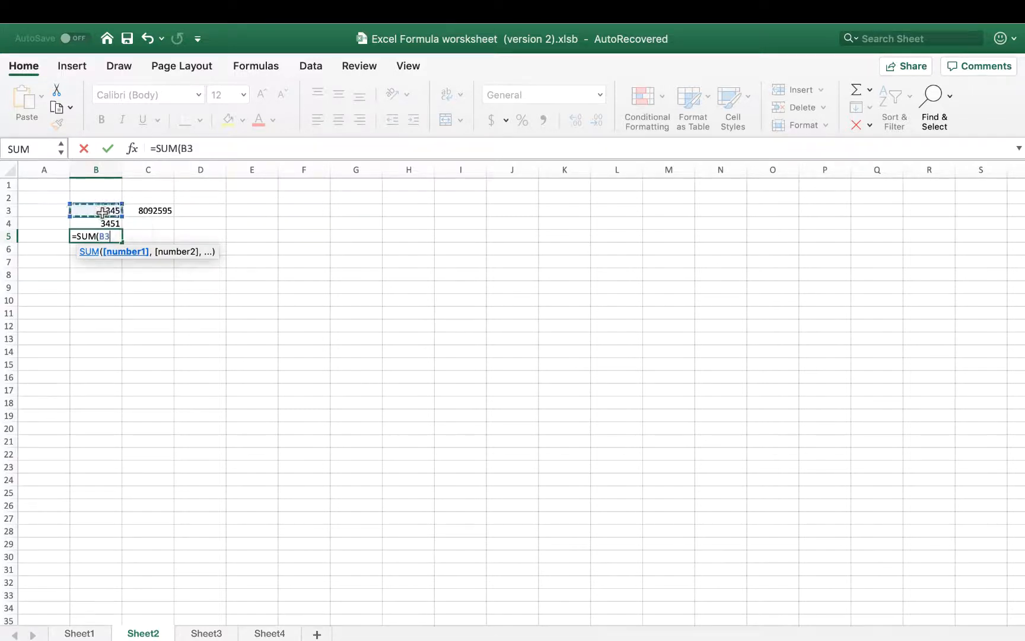
pyautogui.moveTo(103, 214); pyautogui.dragTo(103, 221)
pyautogui.write(')')
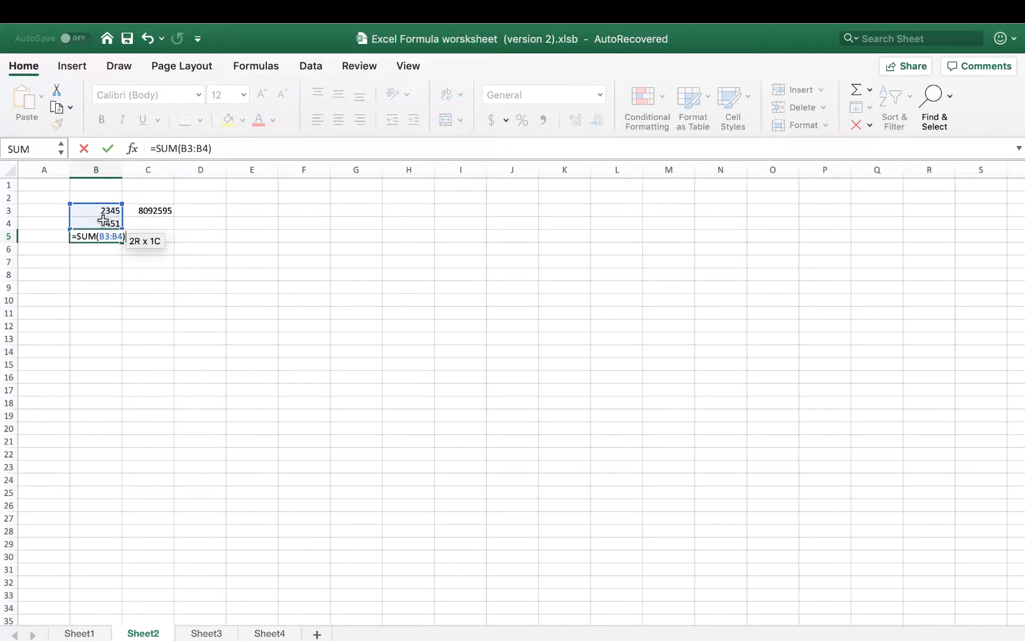
pyautogui.press('Return')
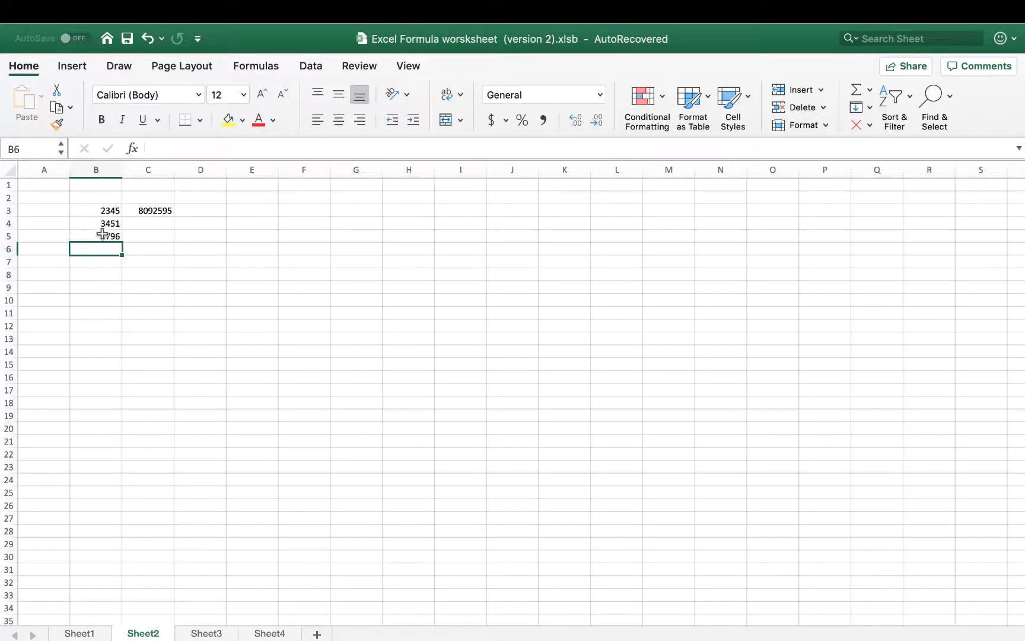
# Clear cell B5 and enter the addition formula =B3+B4 in it.
pyautogui.click(104, 237)
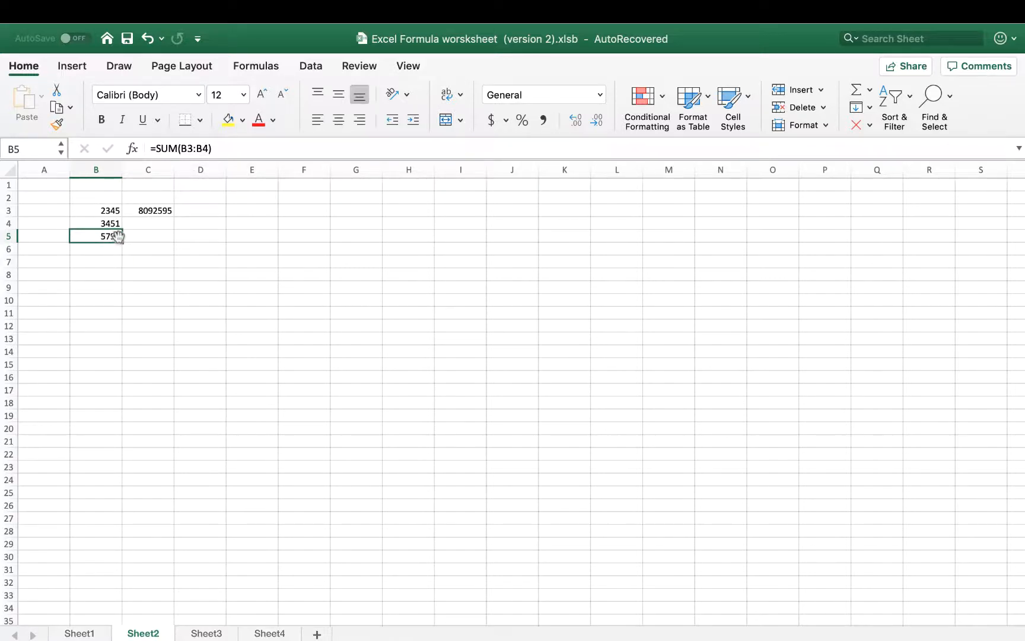
pyautogui.press('Delete')
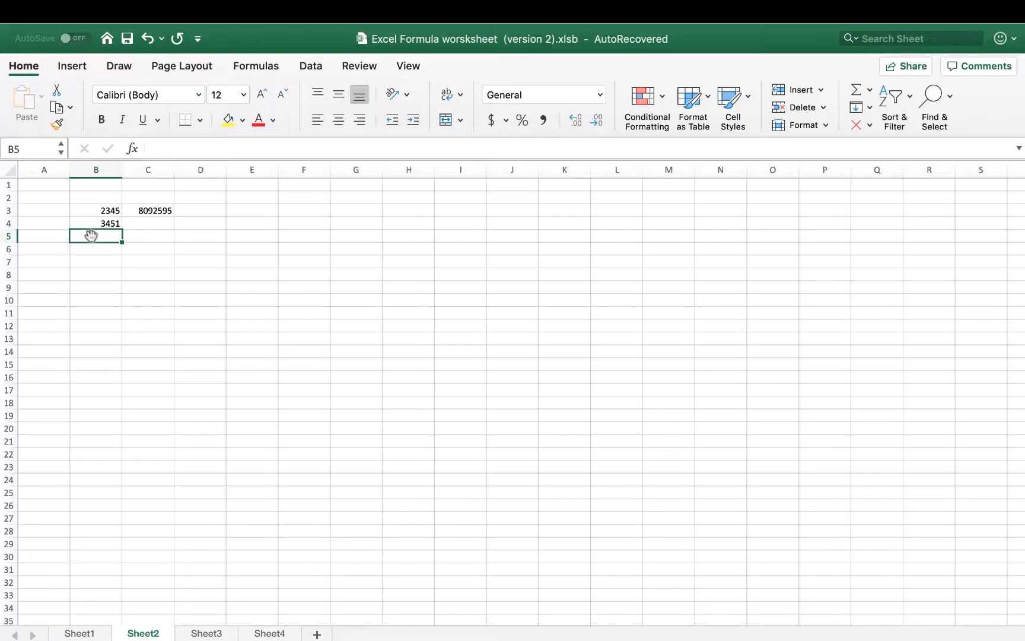
pyautogui.write('=')
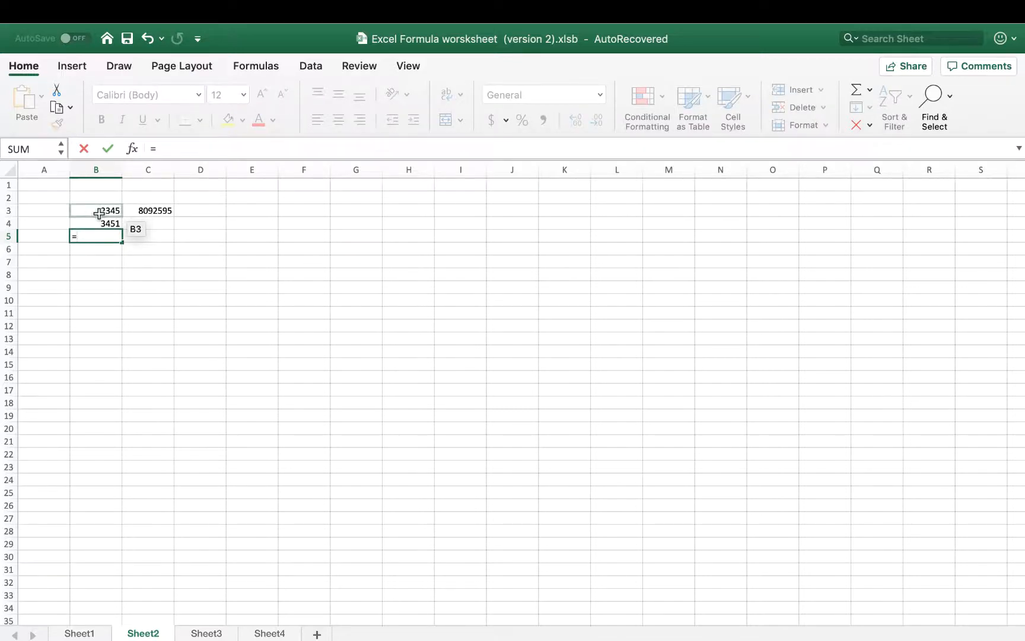
pyautogui.click(99, 214)
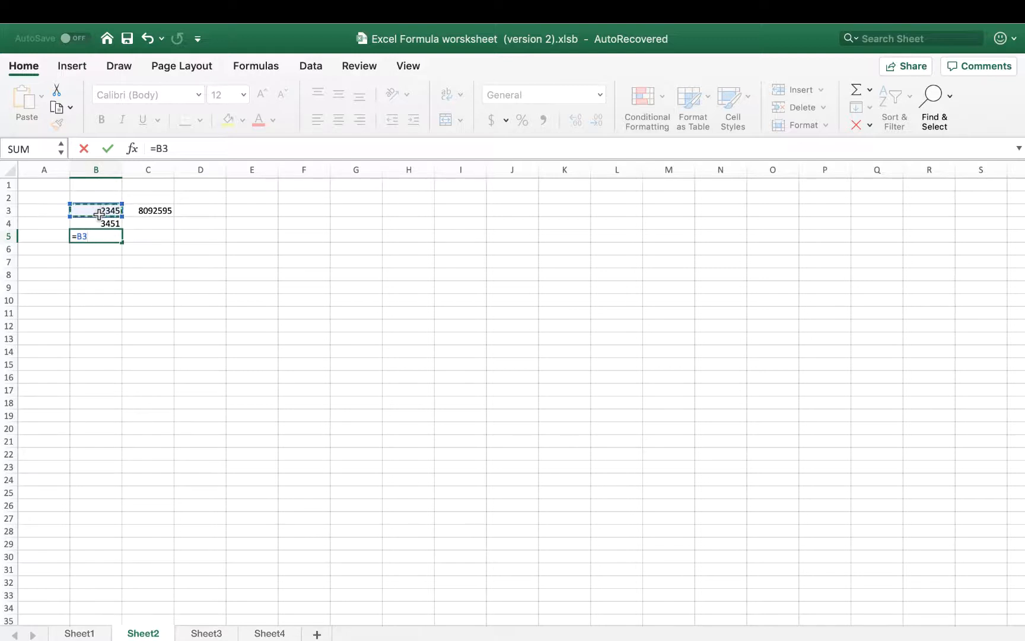
pyautogui.write('+')
pyautogui.click(102, 223)
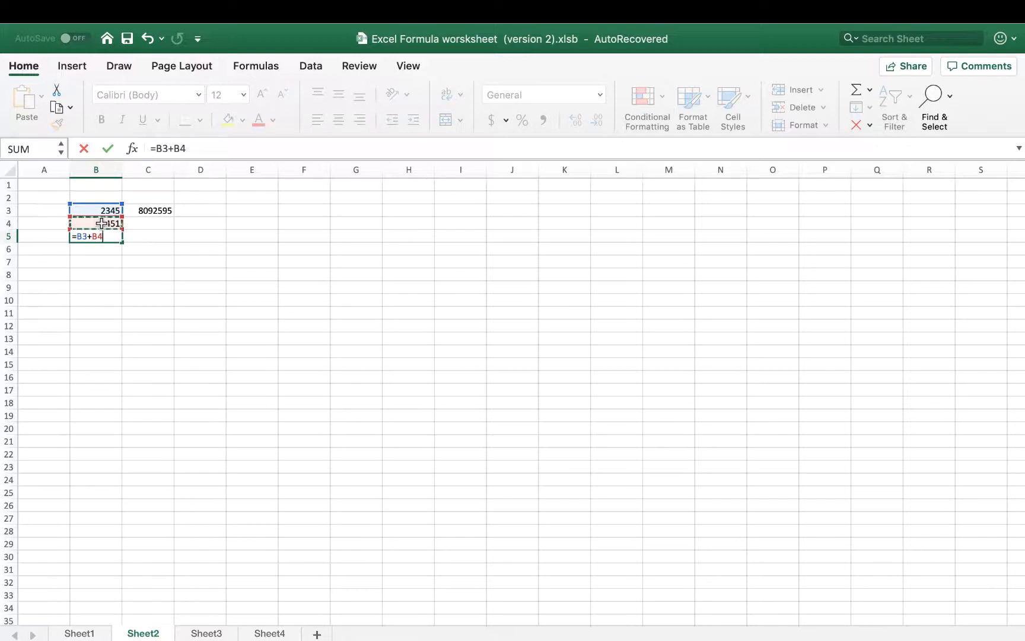
pyautogui.press('Return')
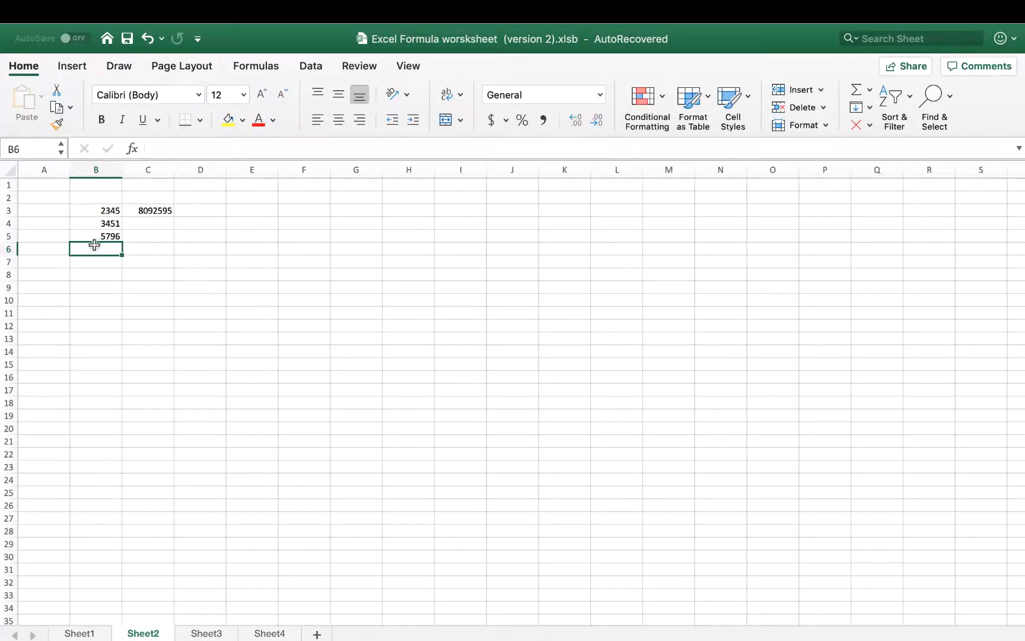
# Clear cell B5 and enter the subtraction formula =B4-B3 in it.
pyautogui.click(94, 237)
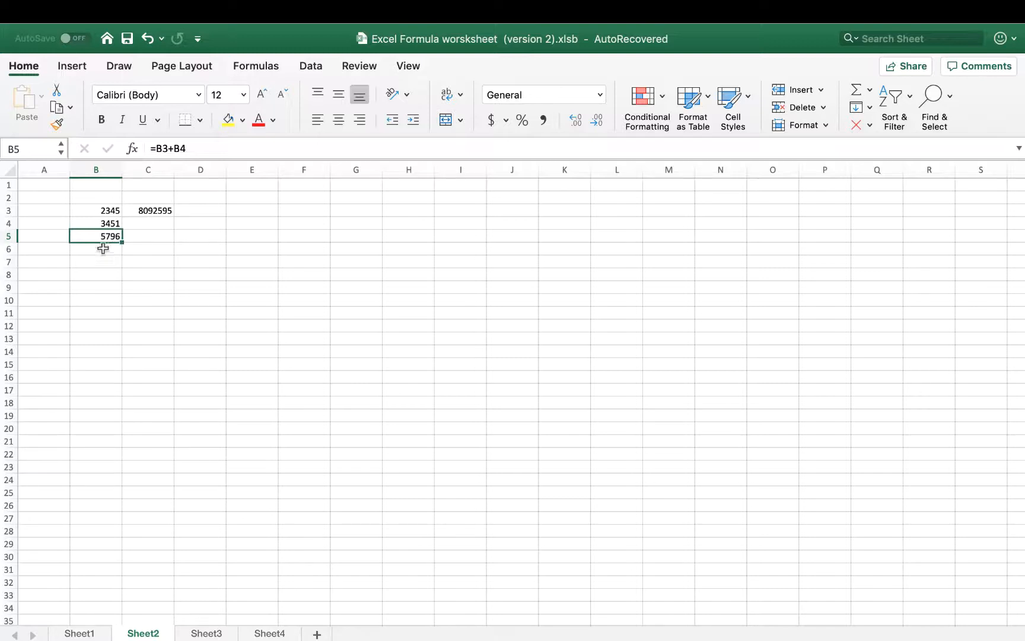
pyautogui.press('BackSpace')
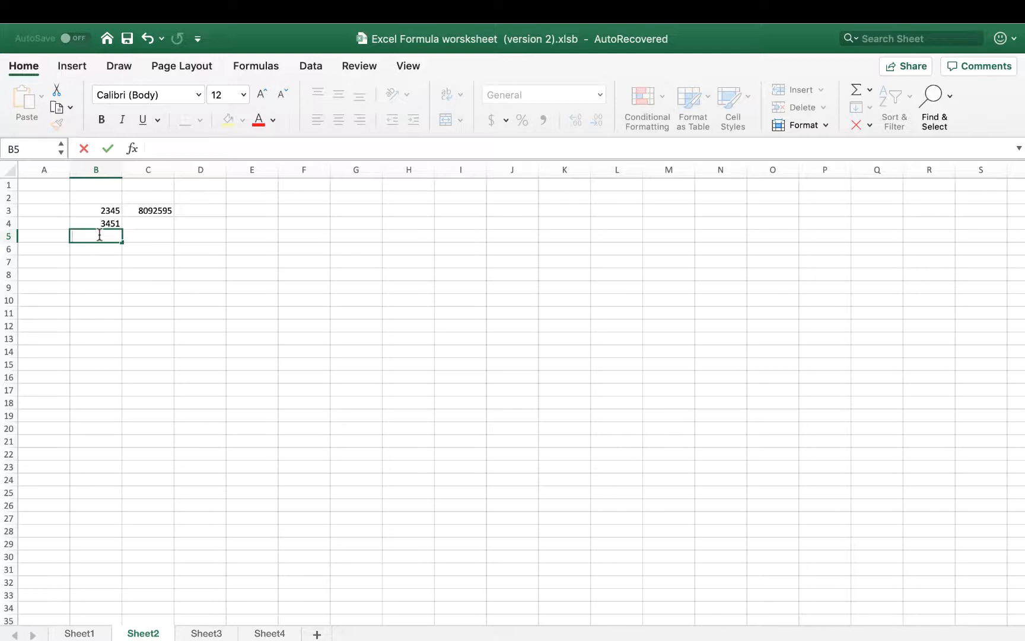
pyautogui.write('=')
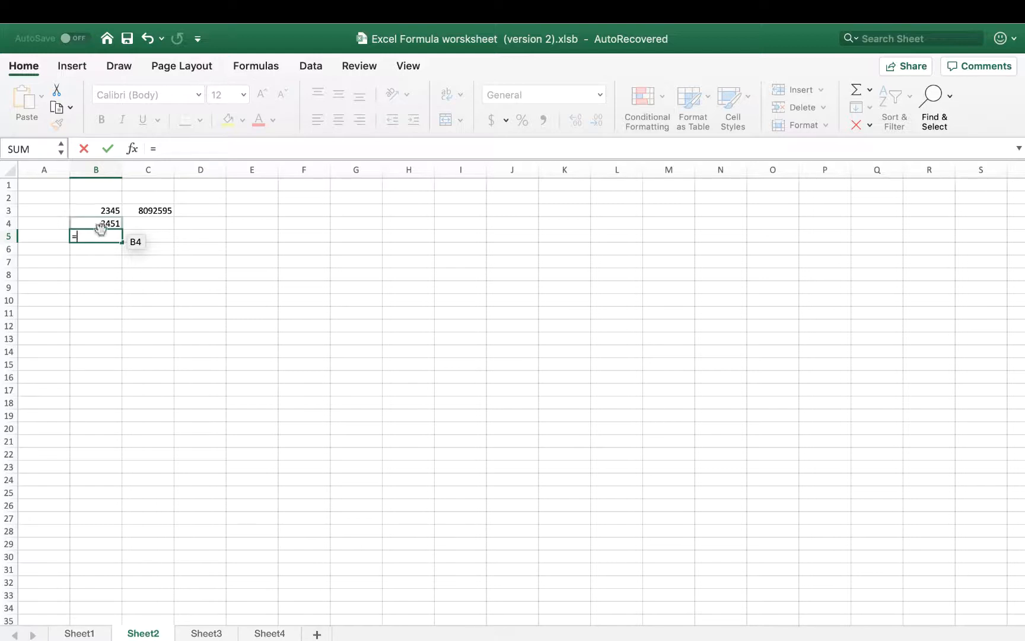
pyautogui.click(101, 223)
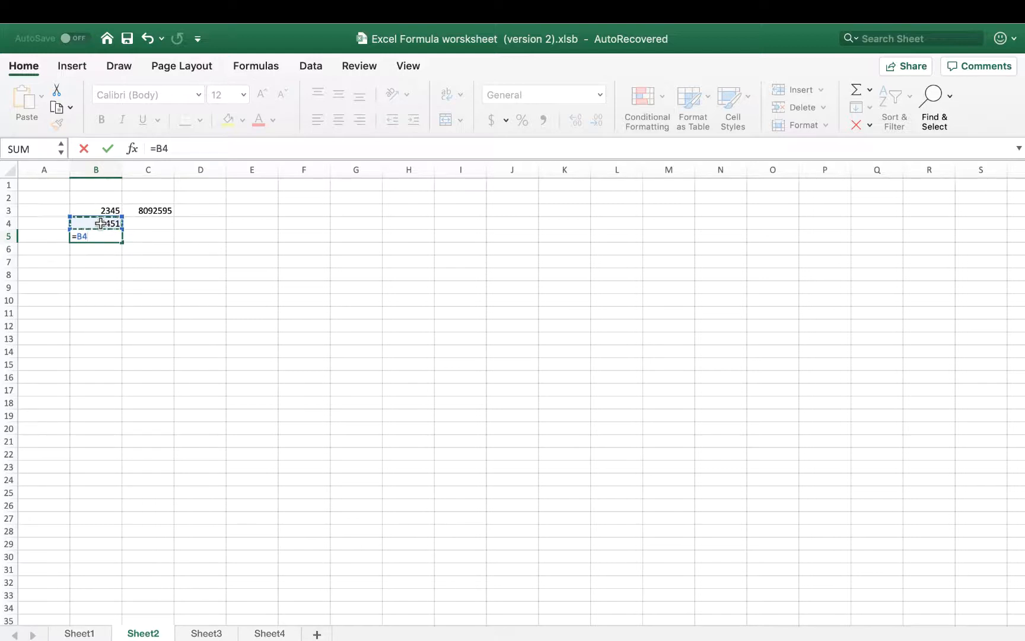
pyautogui.write('-')
pyautogui.write('_')
pyautogui.press('BackSpace')
pyautogui.write('-')
pyautogui.click(108, 209)
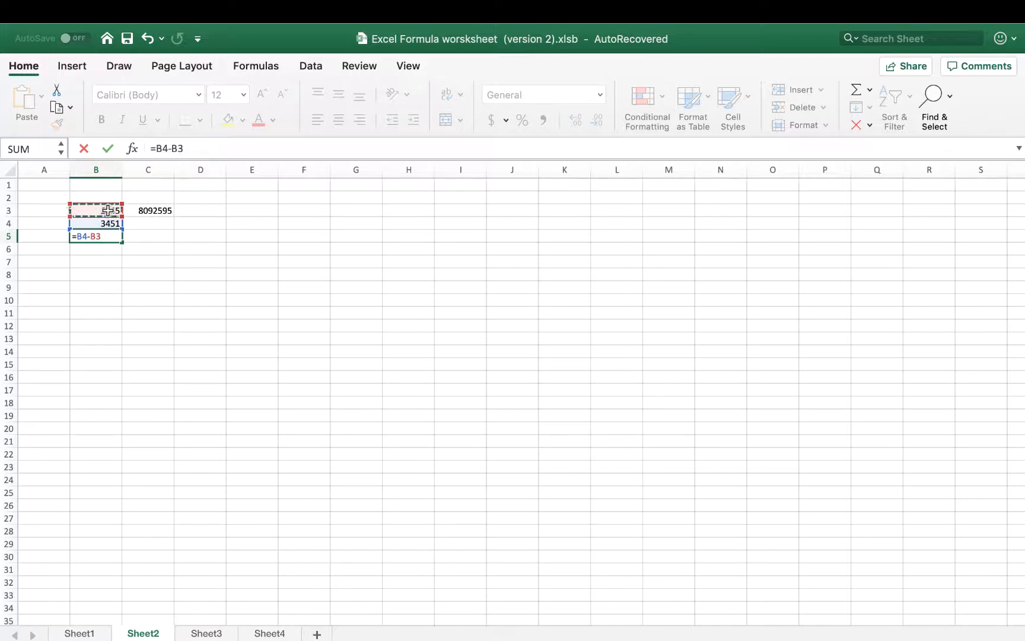
pyautogui.press('Return')
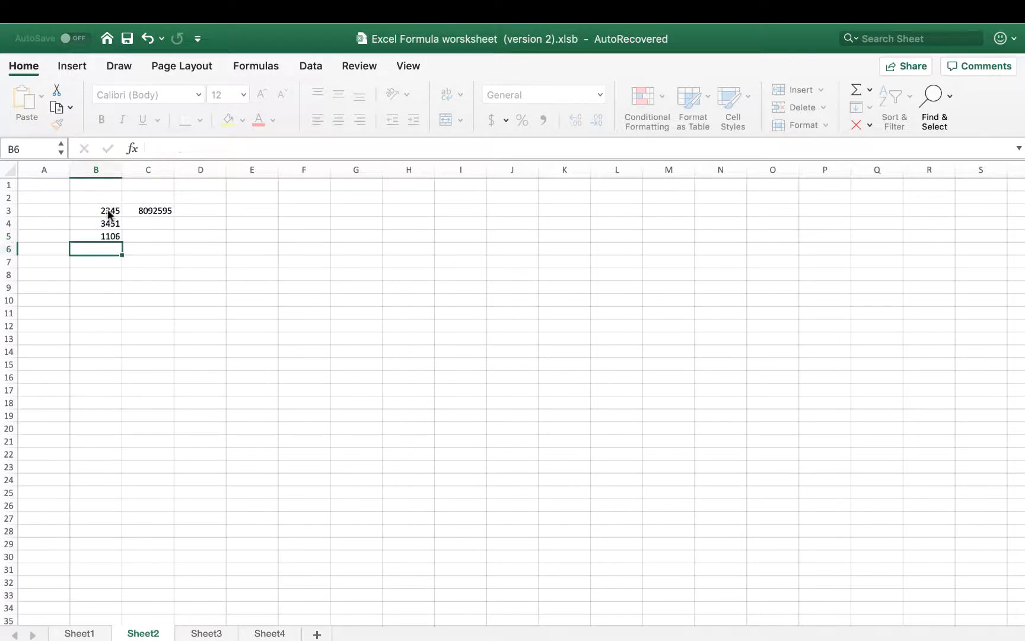
# Clear cell B5 and enter the multiplication formula =B4*B3 in it.
pyautogui.click(94, 235)
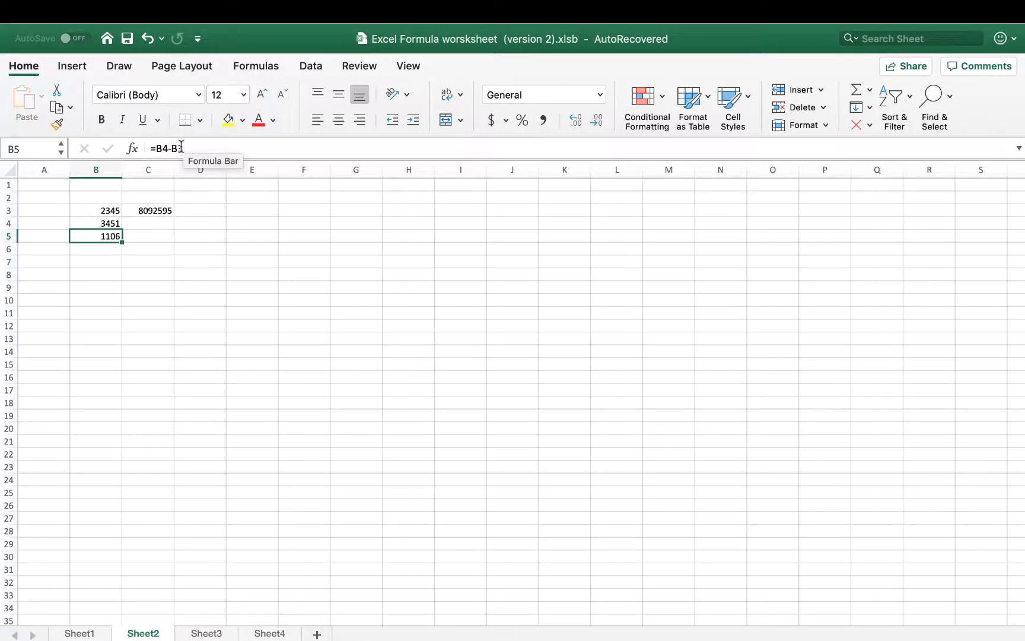
pyautogui.press('Delete')
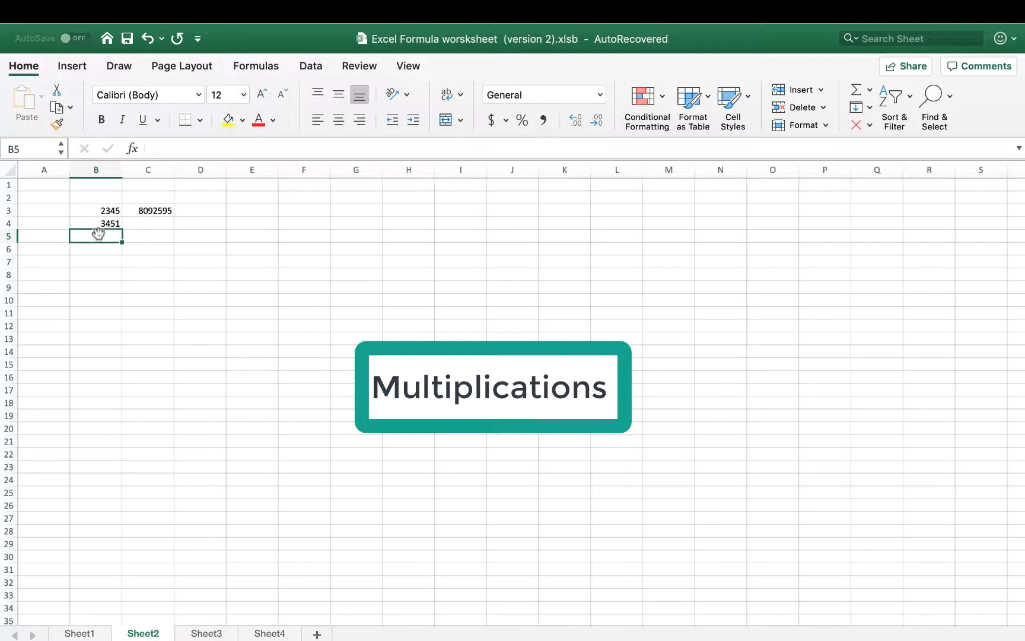
pyautogui.write('=')
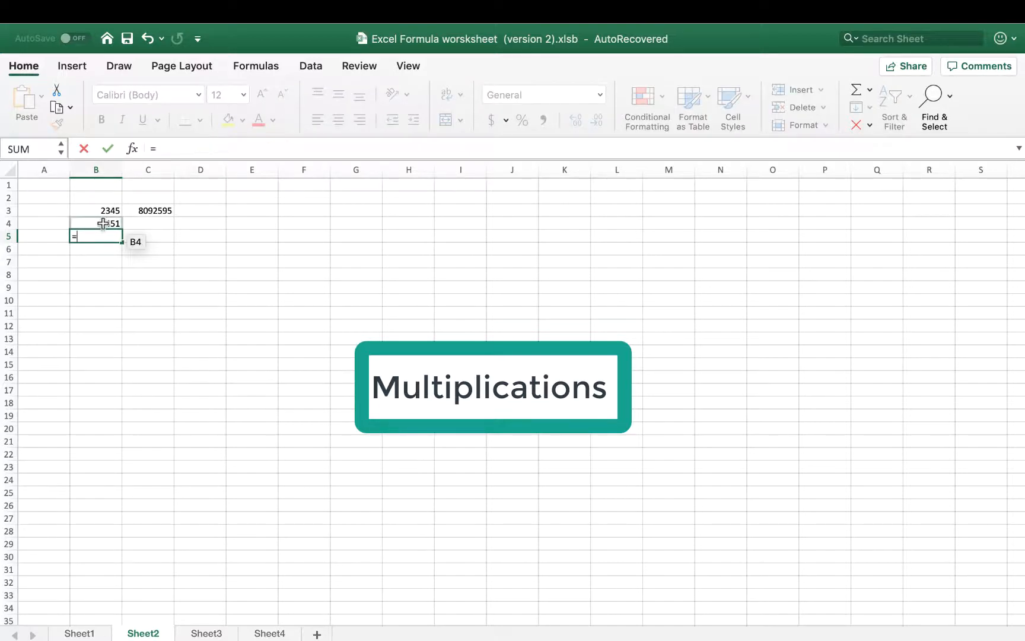
pyautogui.click(104, 223)
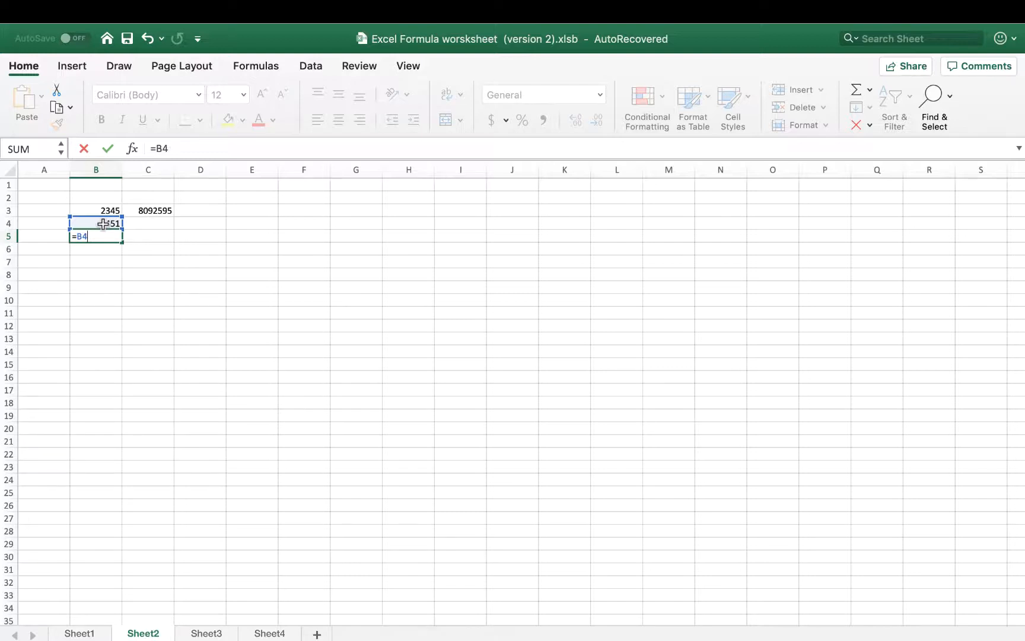
pyautogui.write('8')
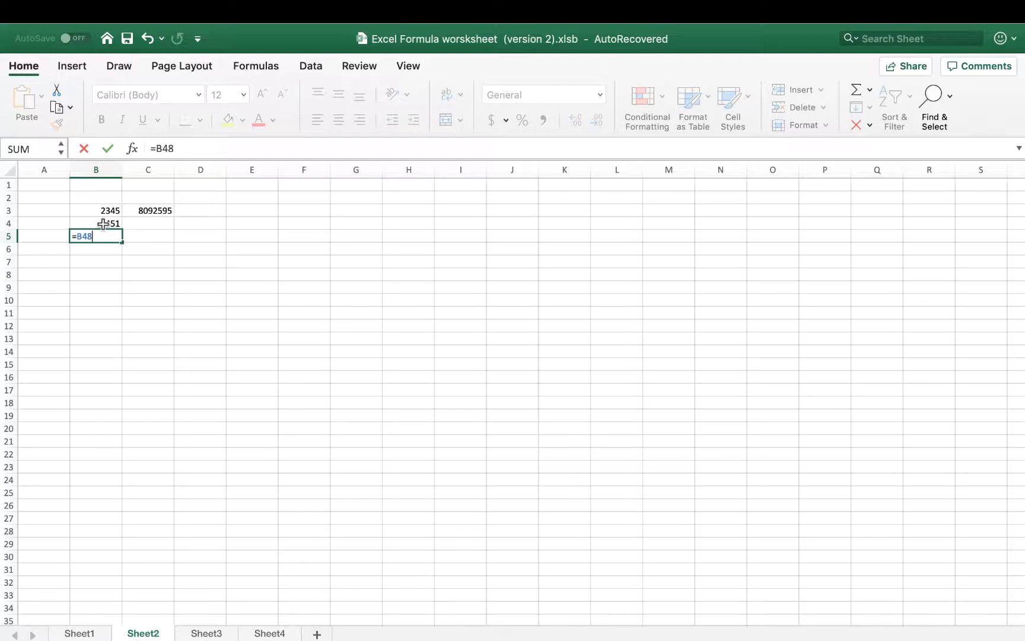
pyautogui.press('BackSpace')
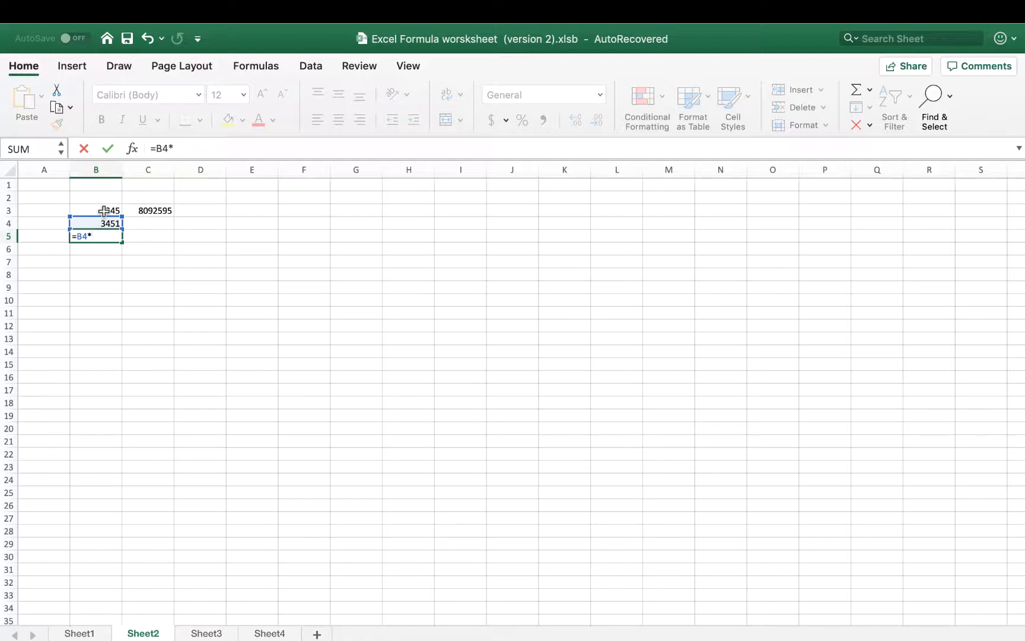
pyautogui.click(103, 210)
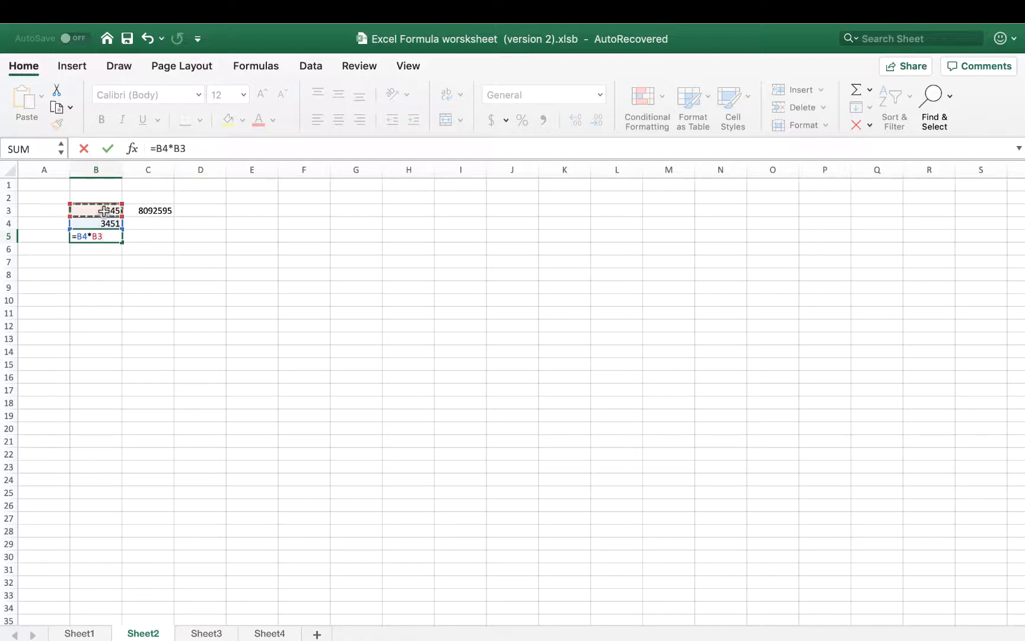
pyautogui.press('Return')
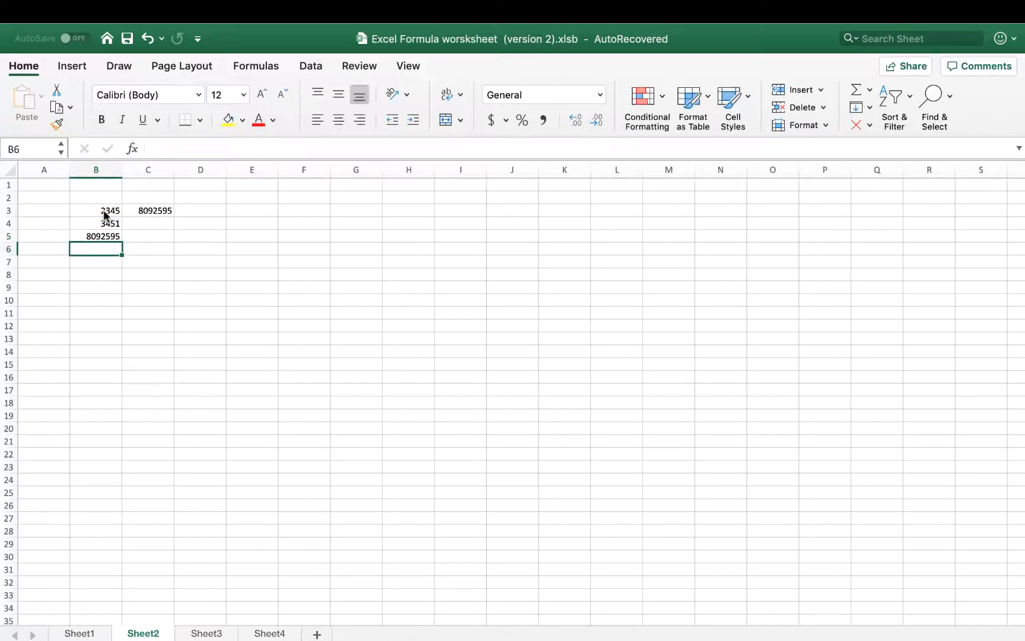
# Clear cell B5 and enter the division formula =B4/B3 in it.
pyautogui.click(90, 237)
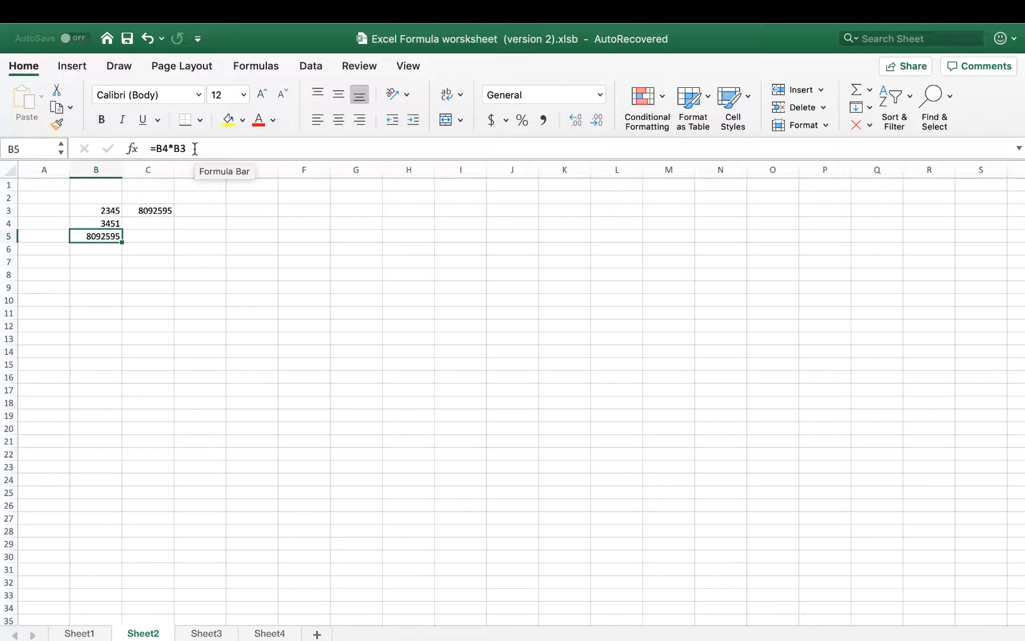
pyautogui.press('Delete')
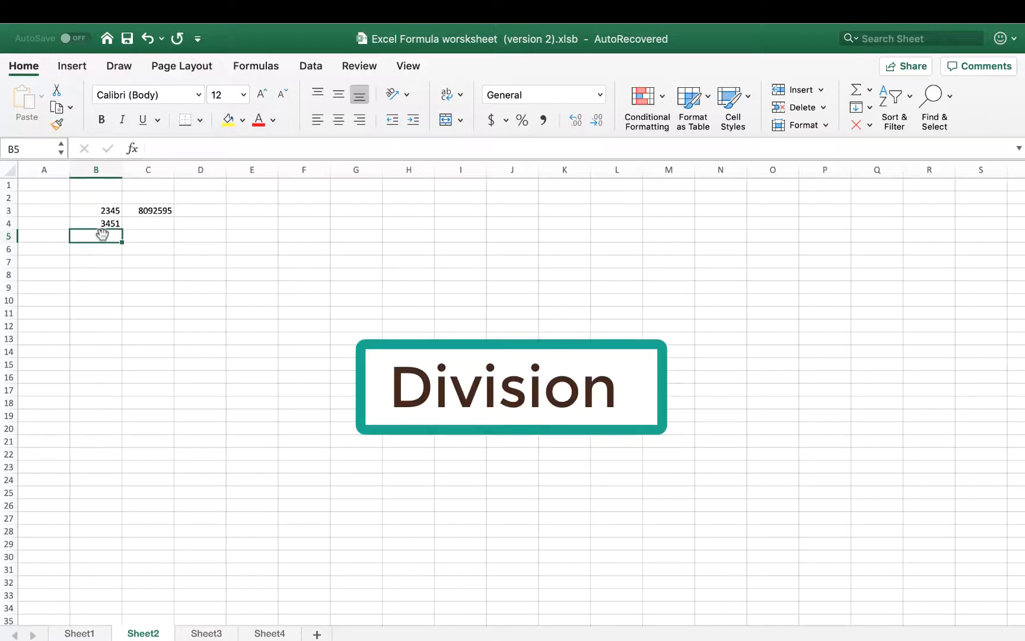
pyautogui.write('=')
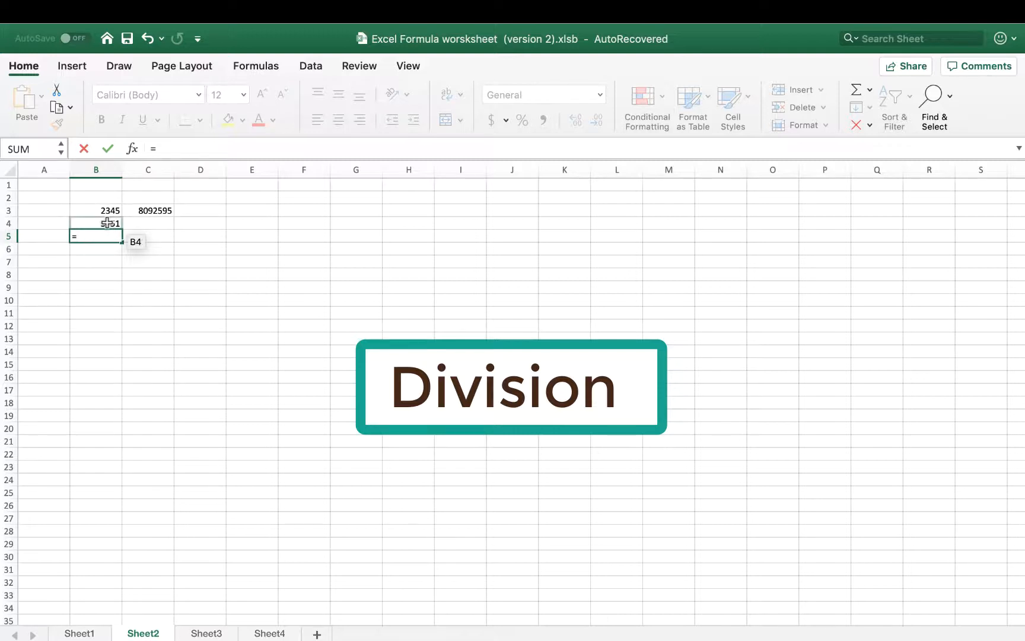
pyautogui.click(108, 222)
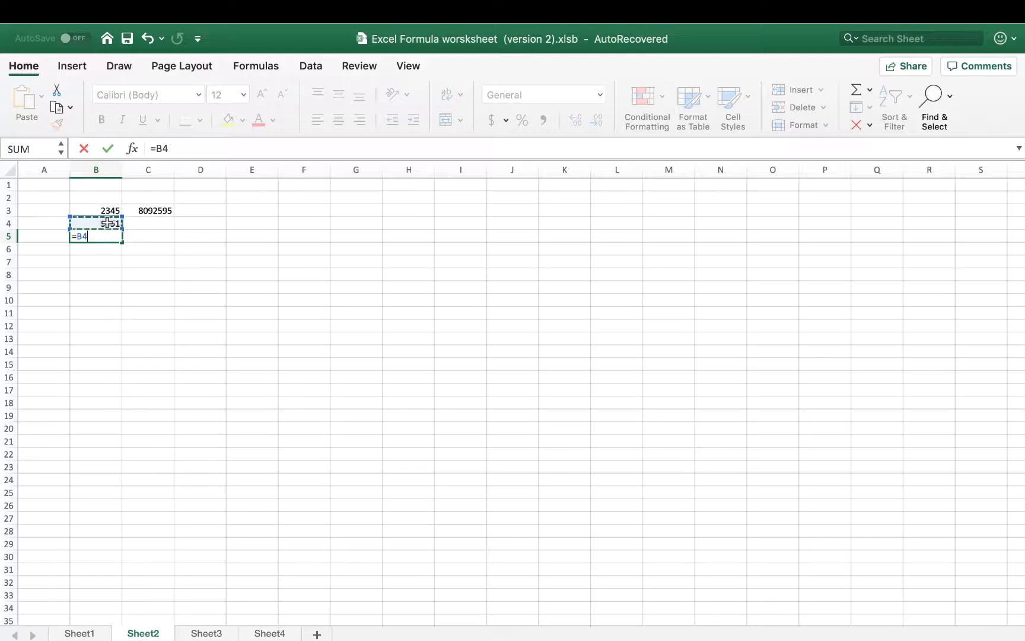
pyautogui.write('/')
pyautogui.press('BackSpace')
pyautogui.write('?')
pyautogui.press('BackSpace')
pyautogui.write('/')
pyautogui.click(105, 210)
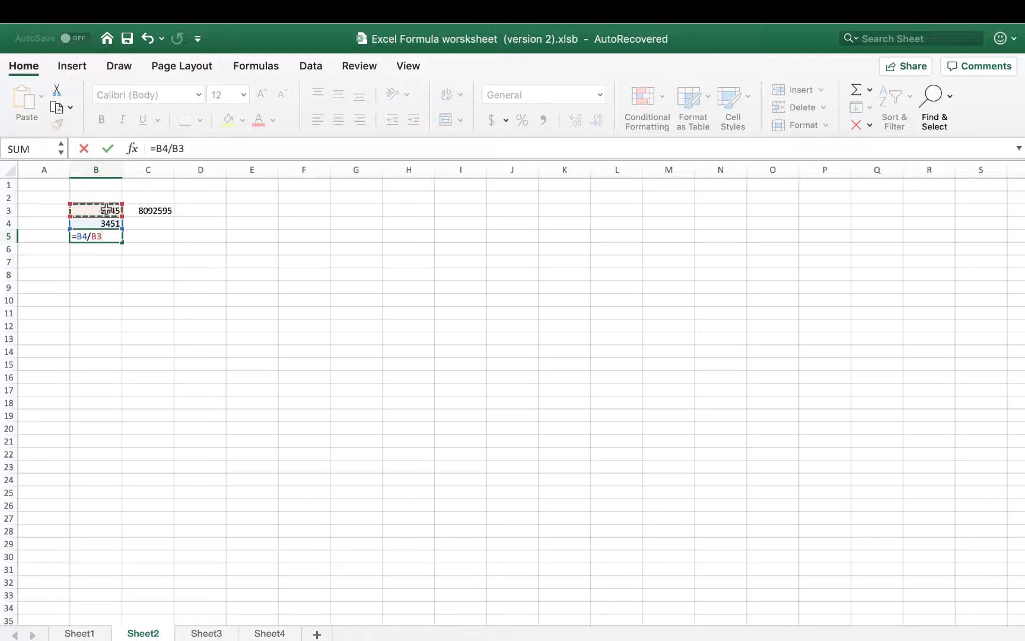
pyautogui.press('Return')
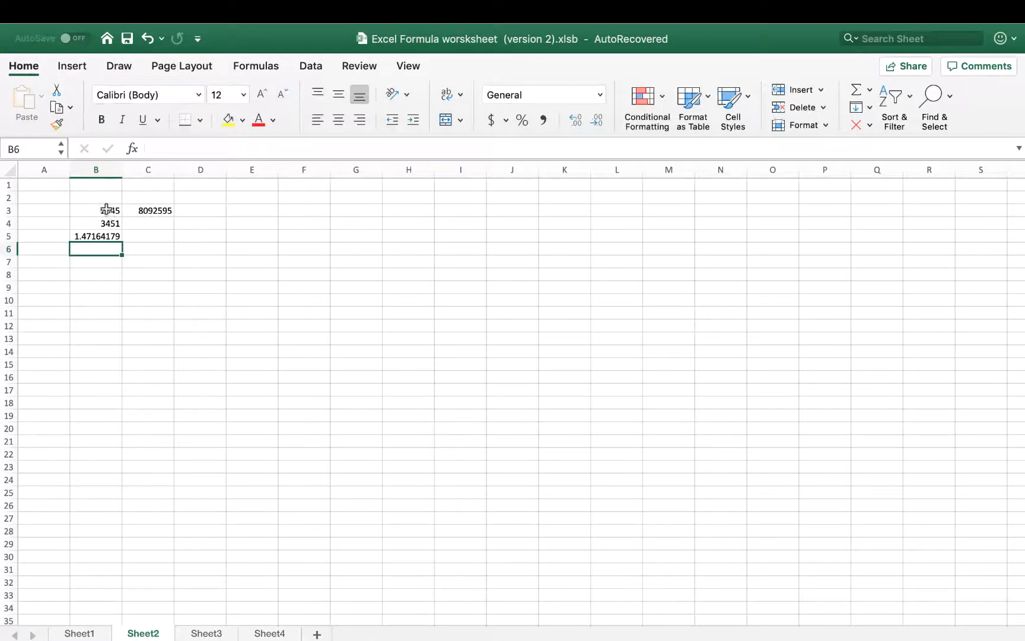
pyautogui.click(90, 236)
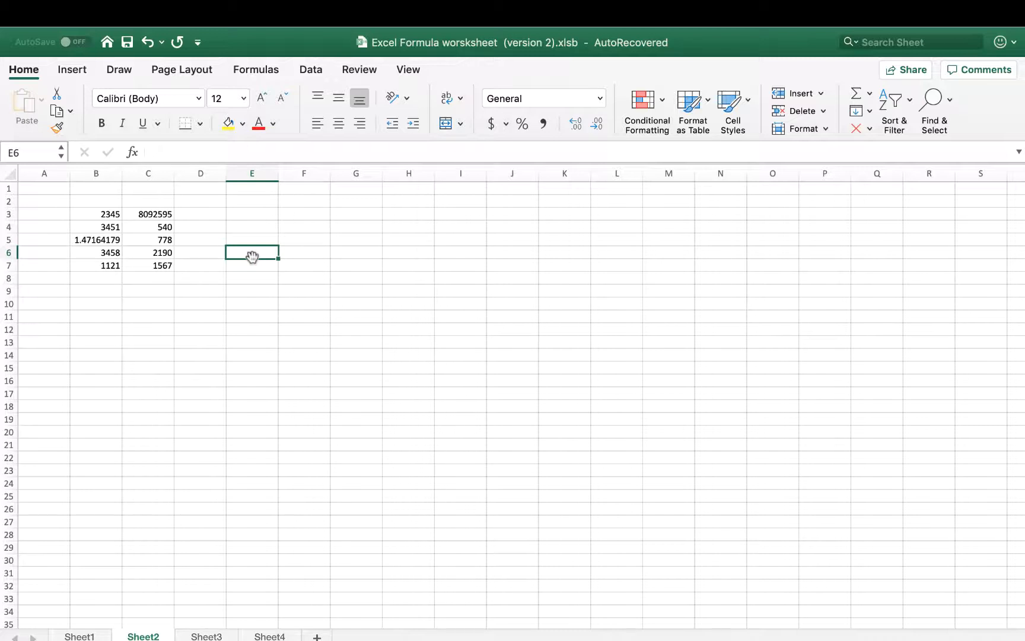
# Enter the formula =COUNT(B3:C7) in cell E6 to count the numeric cells in the range.
pyautogui.write('=')
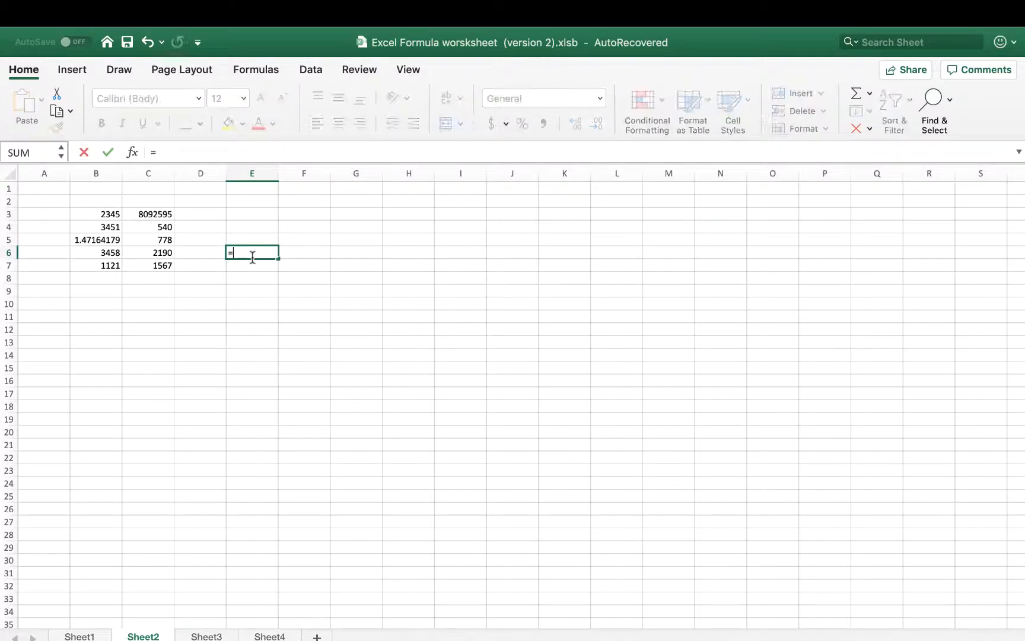
pyautogui.write('count')
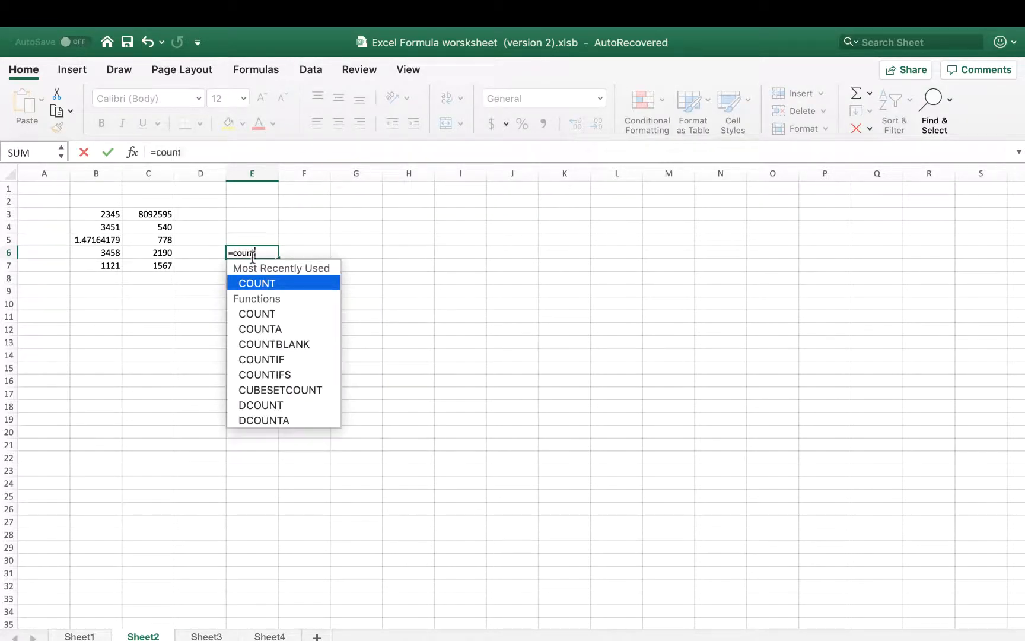
pyautogui.doubleClick(289, 285)
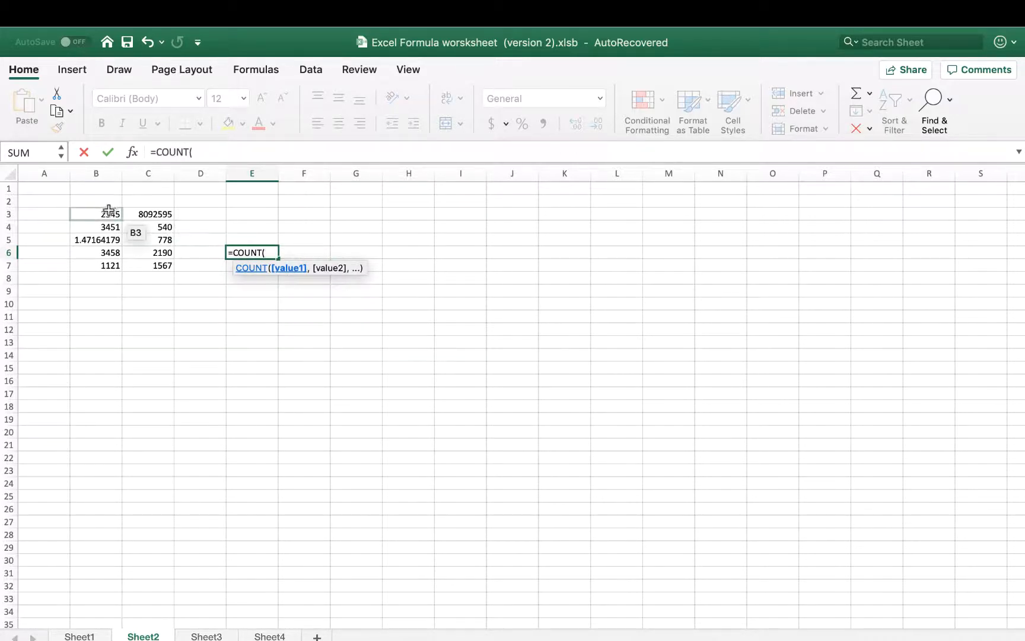
pyautogui.moveTo(108, 210); pyautogui.dragTo(144, 267)
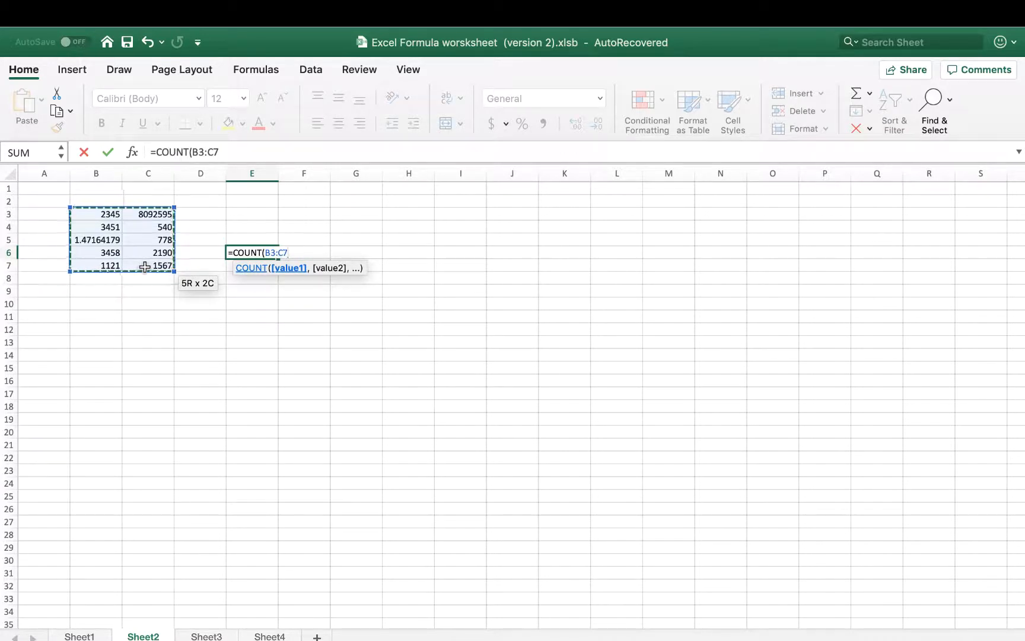
pyautogui.write(')')
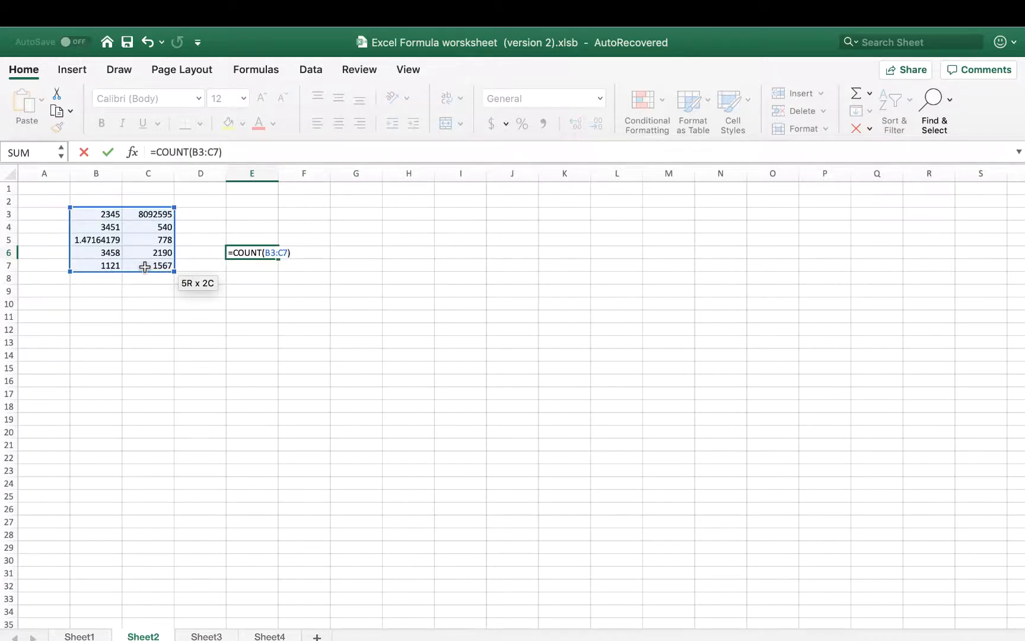
pyautogui.press('Return')
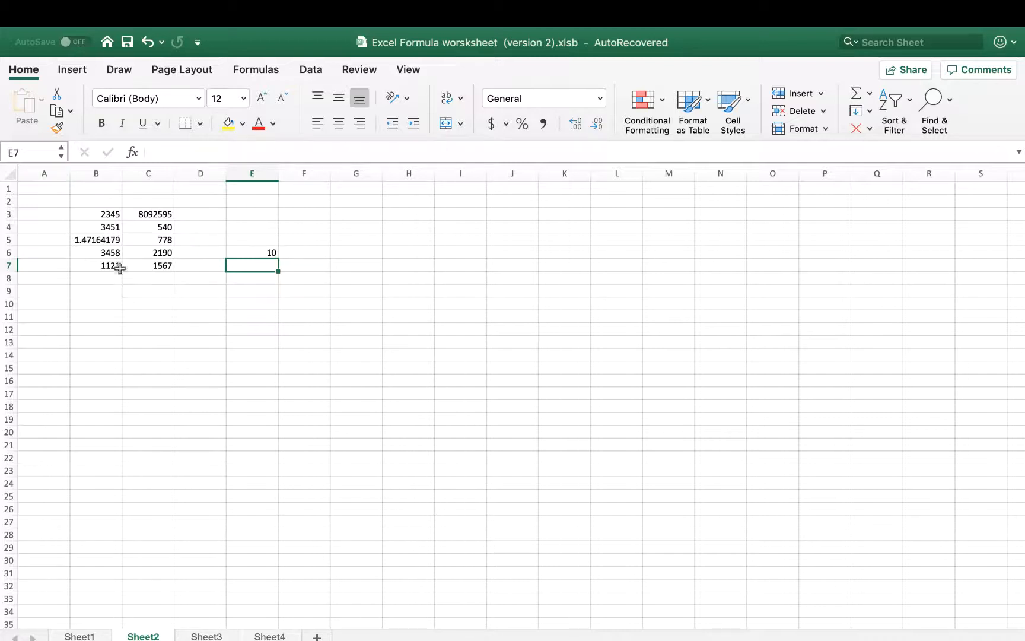
pyautogui.click(257, 252)
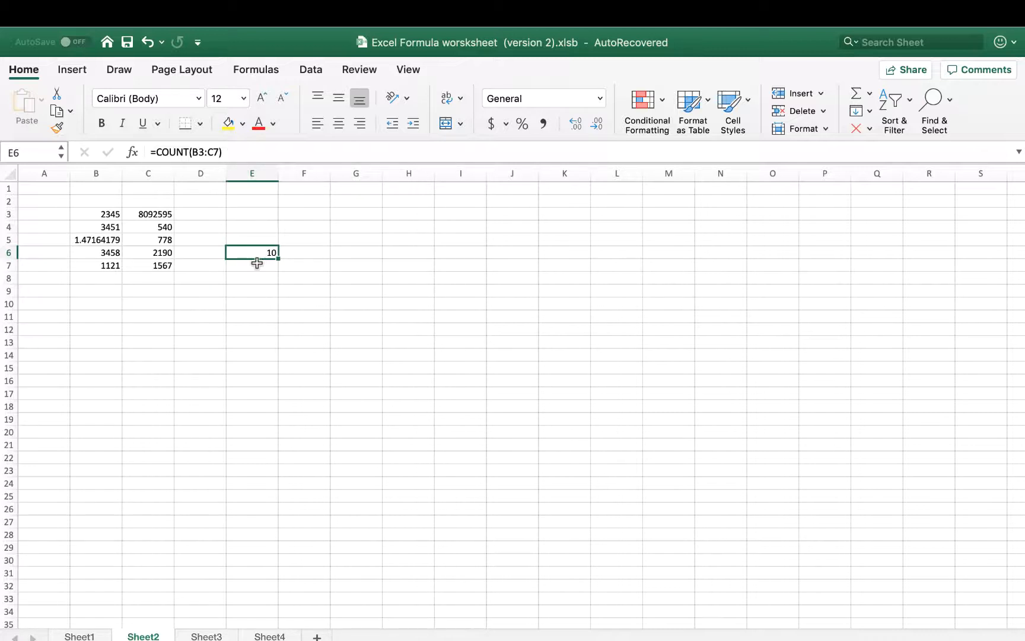
# Enter the formula =COUNTIF(B3:C7,"<3000") in cell E8 to count the values below 3000.
pyautogui.click(243, 274)
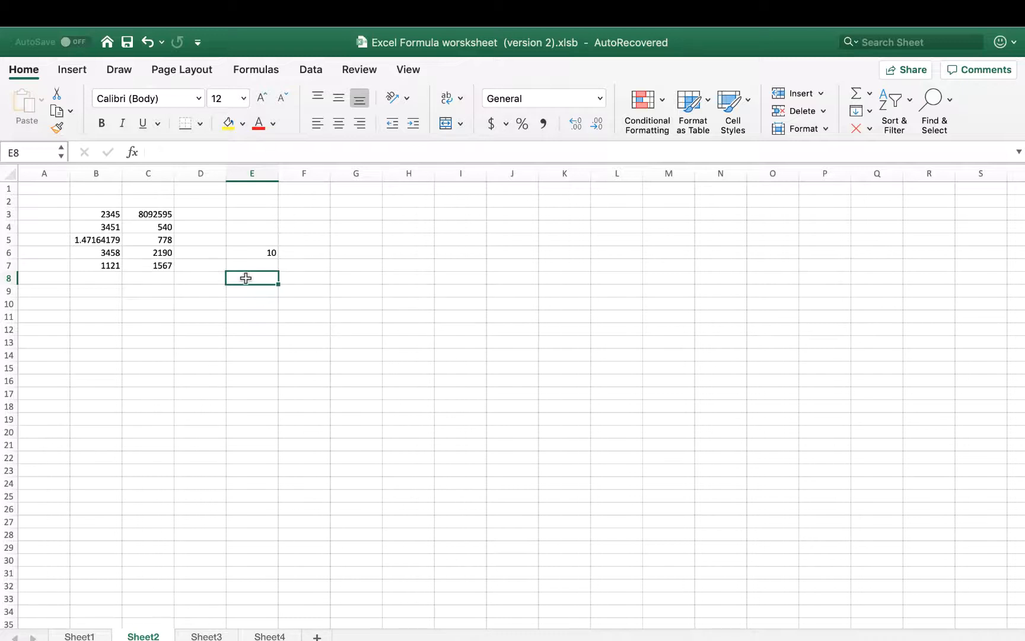
pyautogui.write('=')
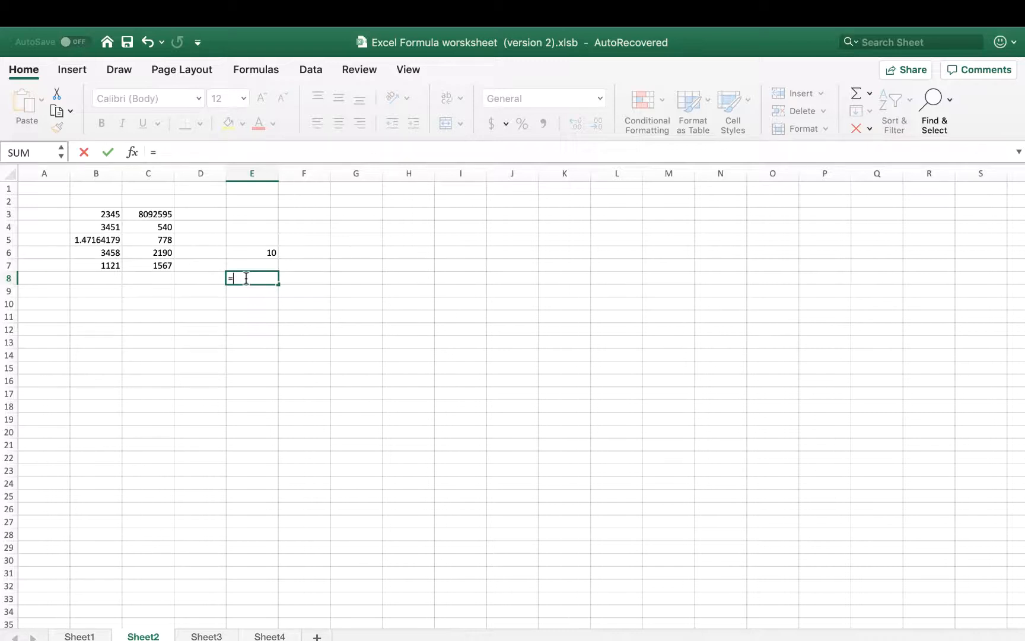
pyautogui.write('coun')
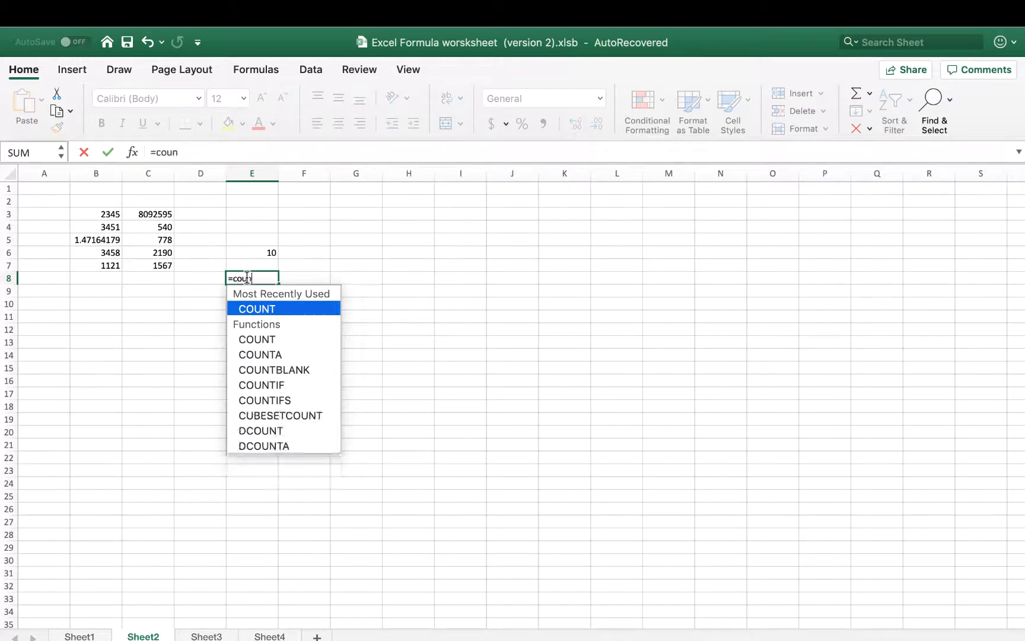
pyautogui.doubleClick(264, 385)
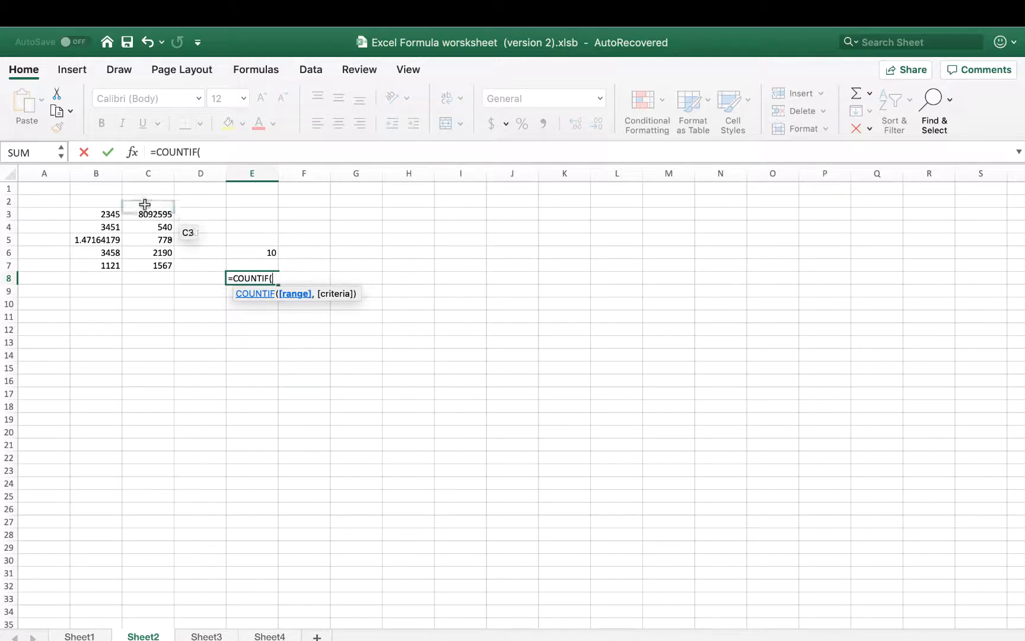
pyautogui.moveTo(108, 214); pyautogui.dragTo(169, 259)
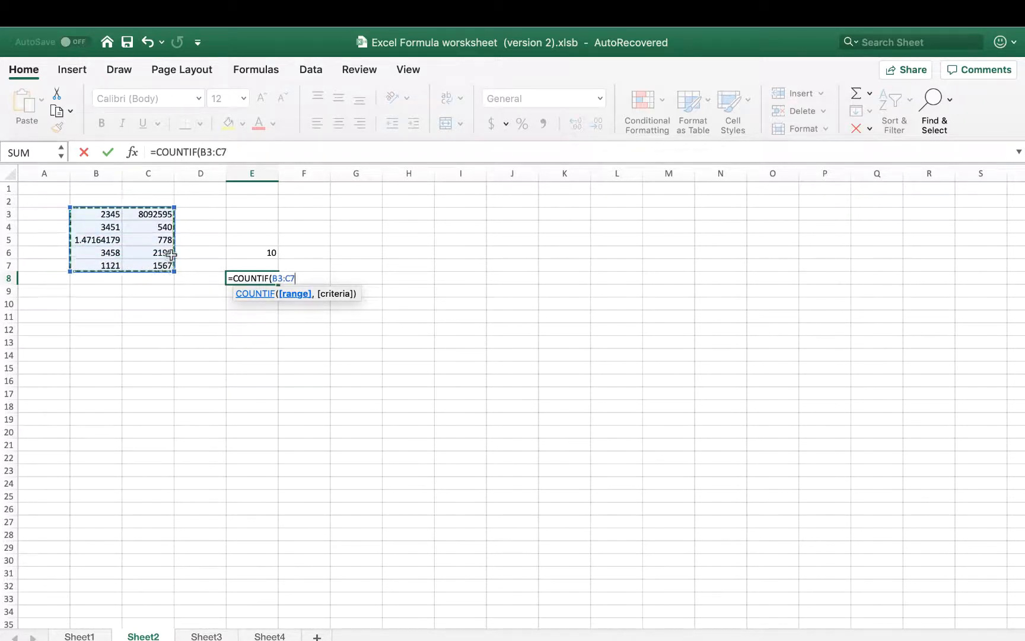
pyautogui.write(',')
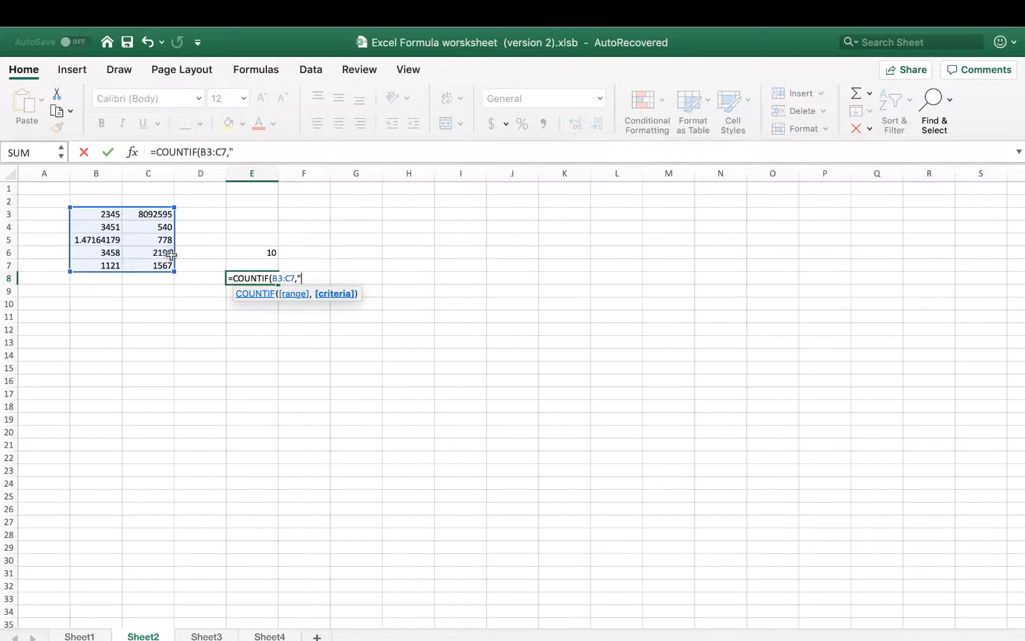
pyautogui.write('<3000")')
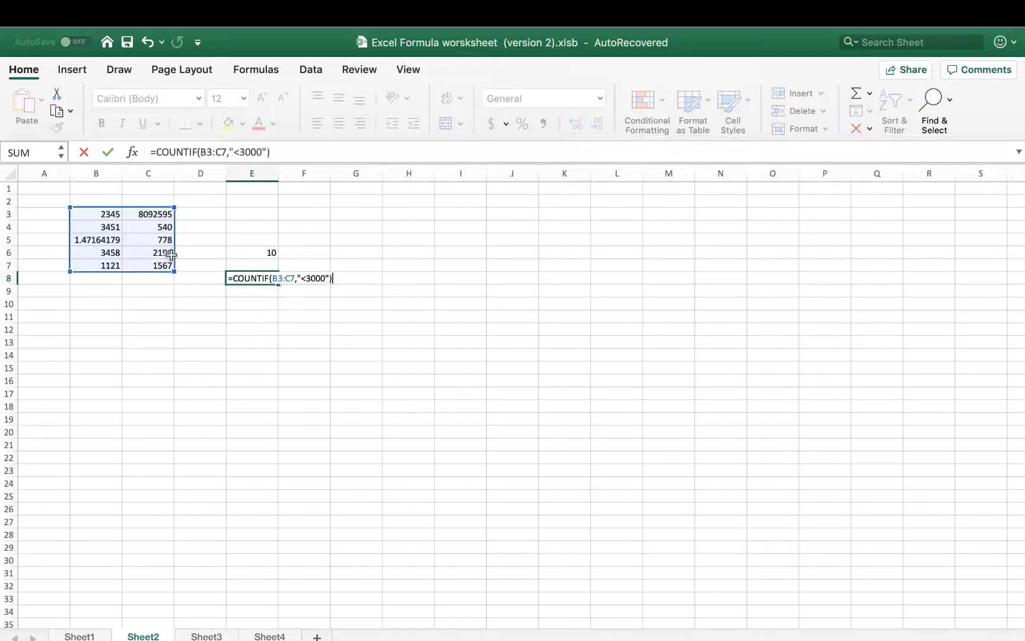
pyautogui.press('Return')
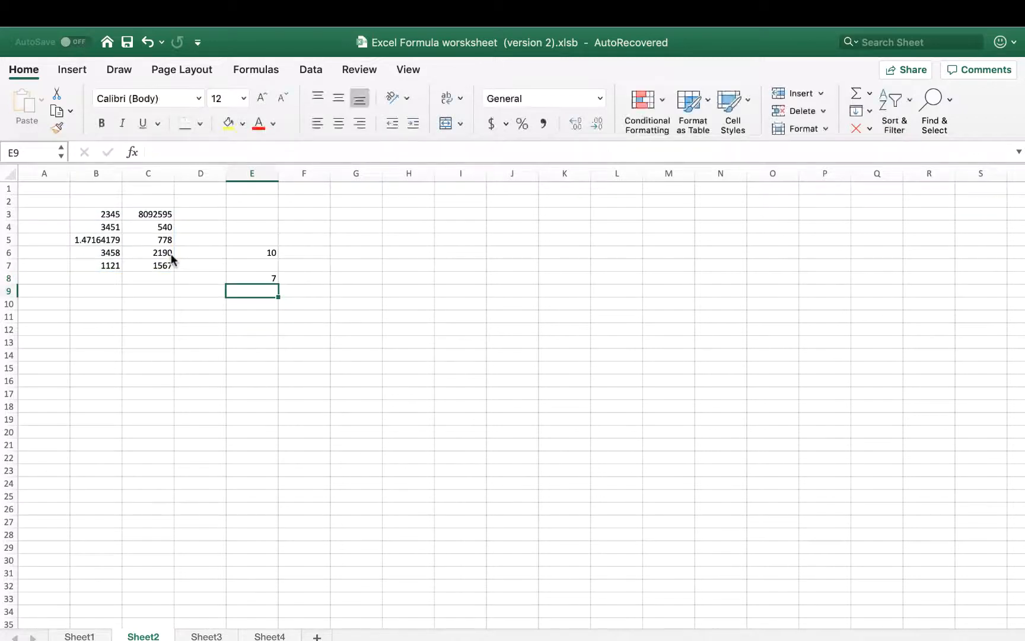
# Check the COUNTIF formula in E8 against the individual cells in B3:C7 whose values are below 3000.
pyautogui.click(257, 279)
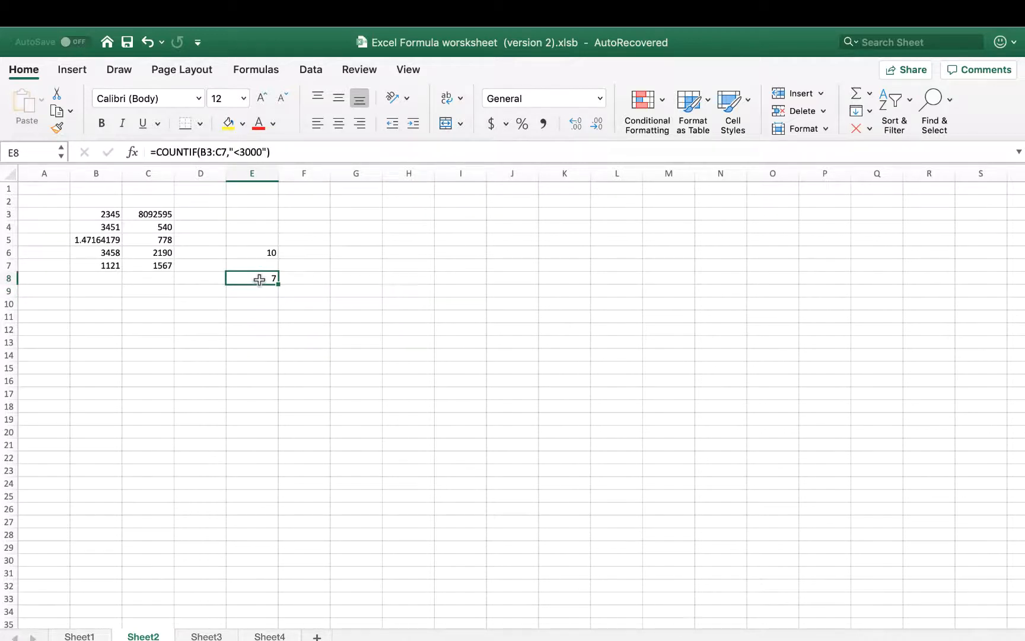
pyautogui.click(106, 215)
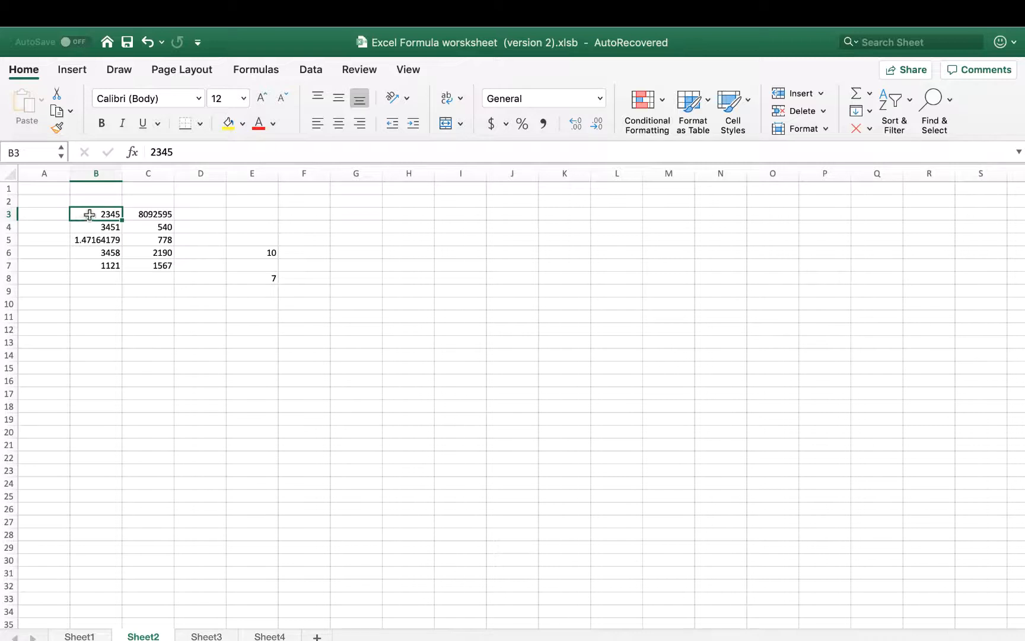
pyautogui.click(104, 240)
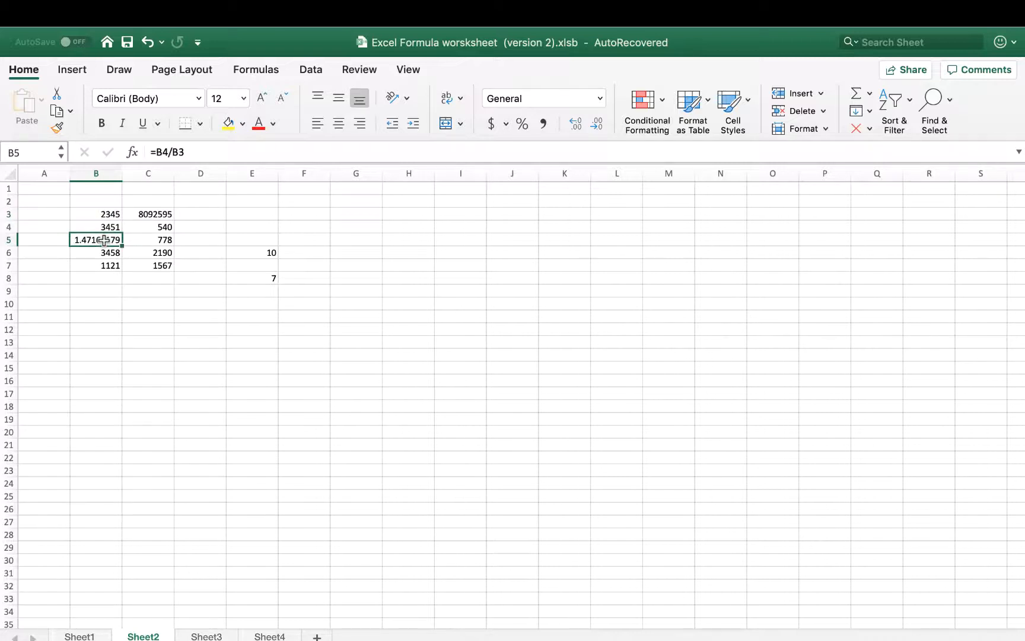
pyautogui.click(155, 226)
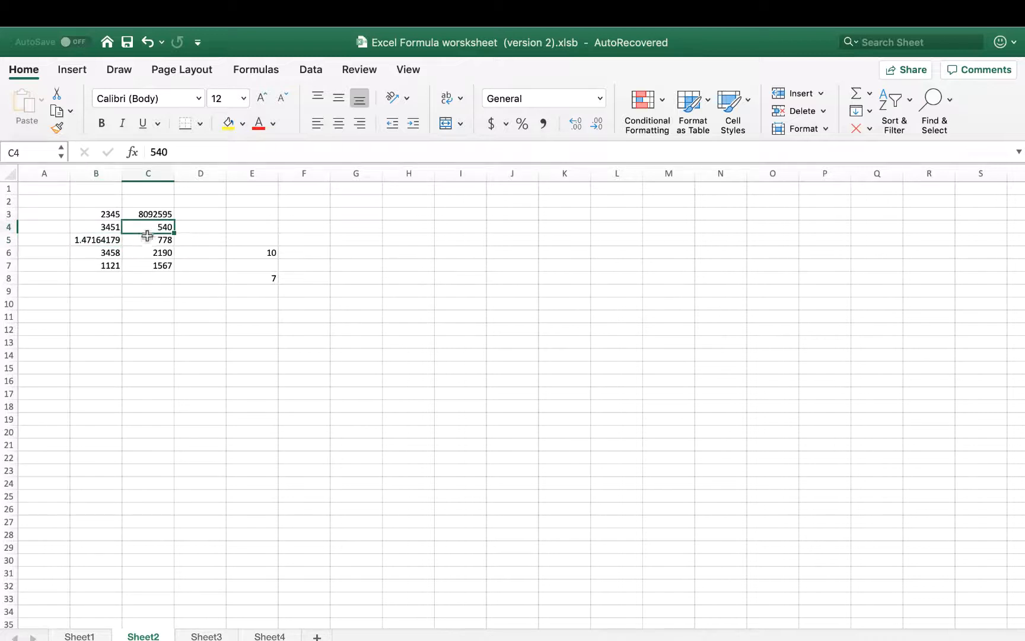
pyautogui.click(147, 237)
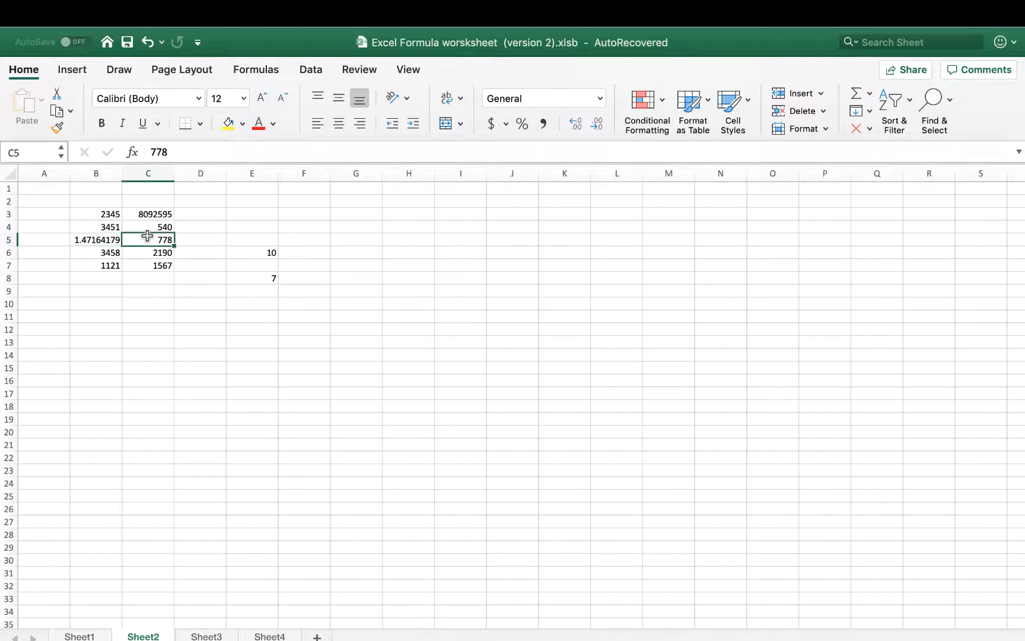
pyautogui.click(154, 253)
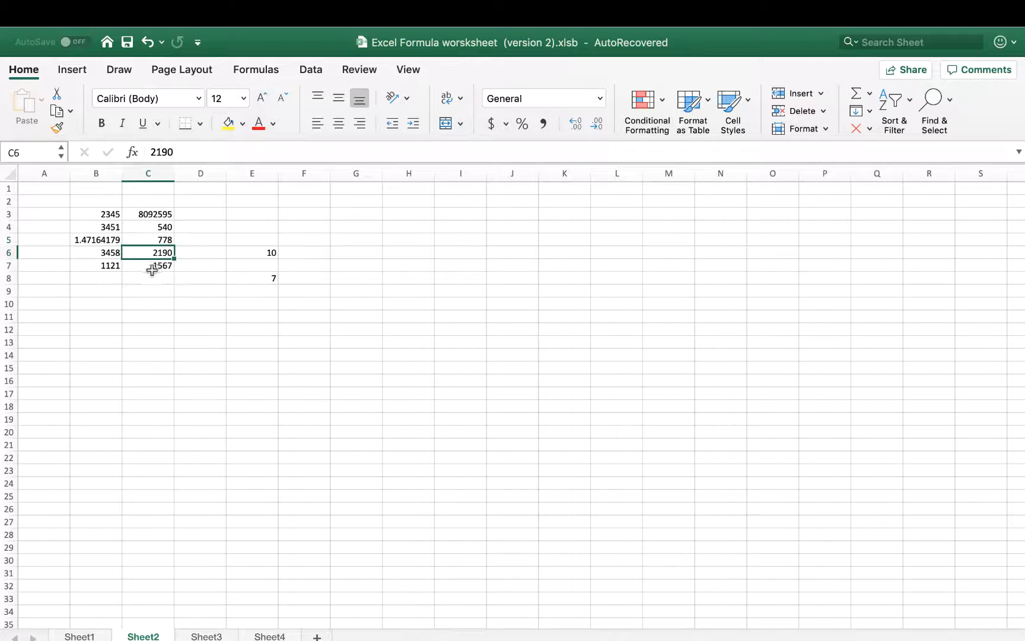
pyautogui.click(154, 265)
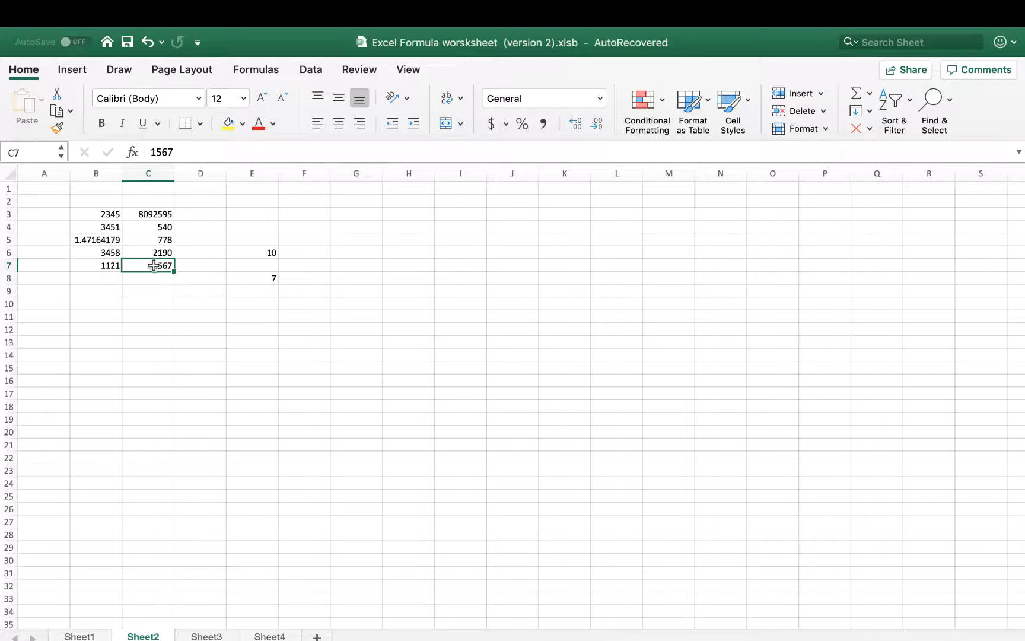
pyautogui.click(99, 264)
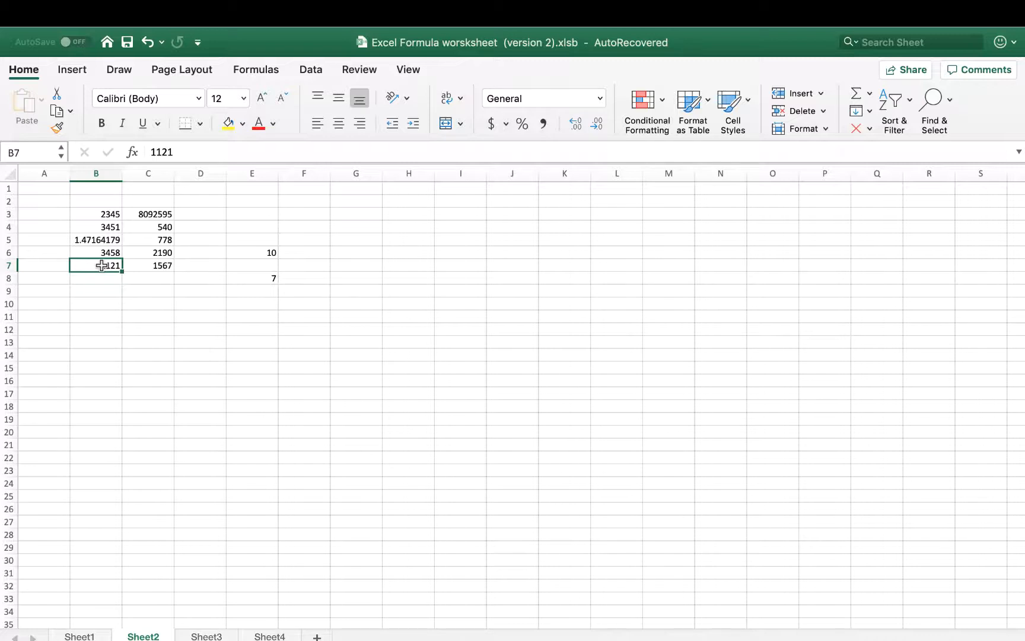
# Change the COUNTIF criterion in cell E8 to ">3000" so it counts the values above 3000.
pyautogui.click(235, 276)
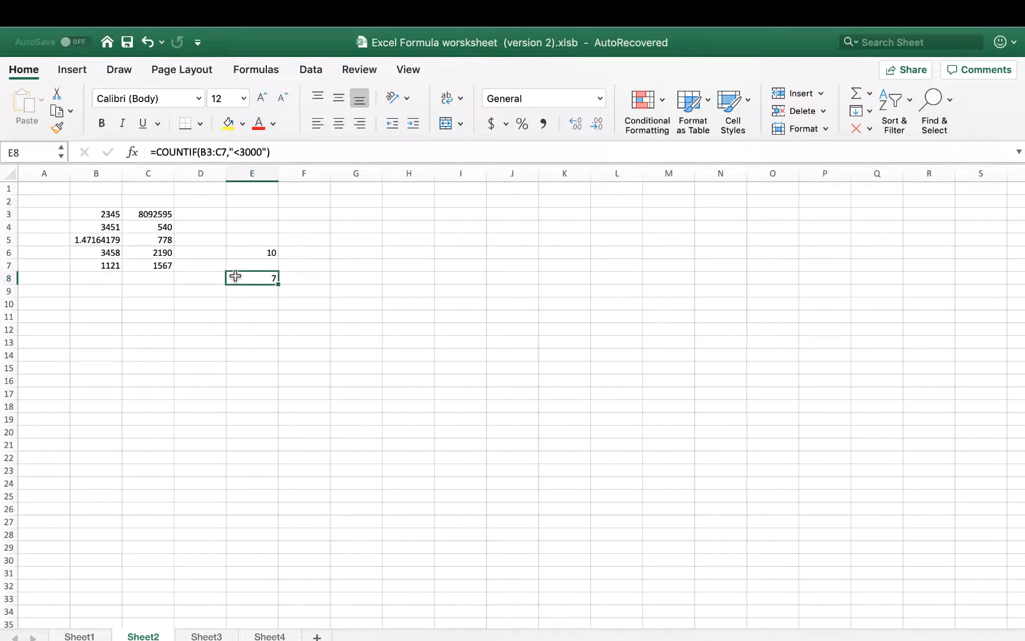
pyautogui.click(244, 153)
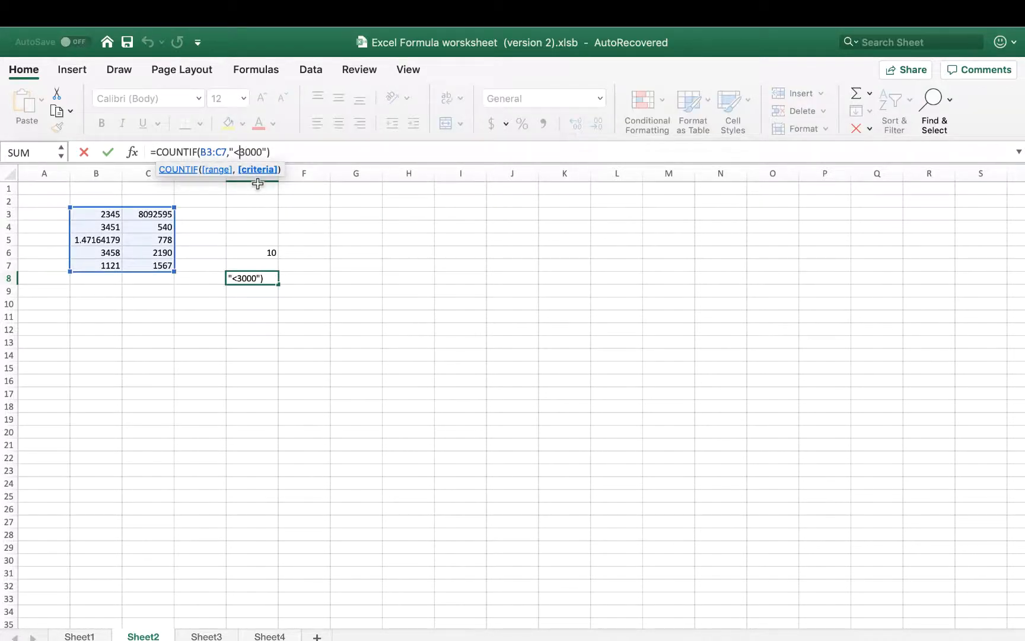
pyautogui.press('BackSpace')
pyautogui.write('>')
pyautogui.press('Return')
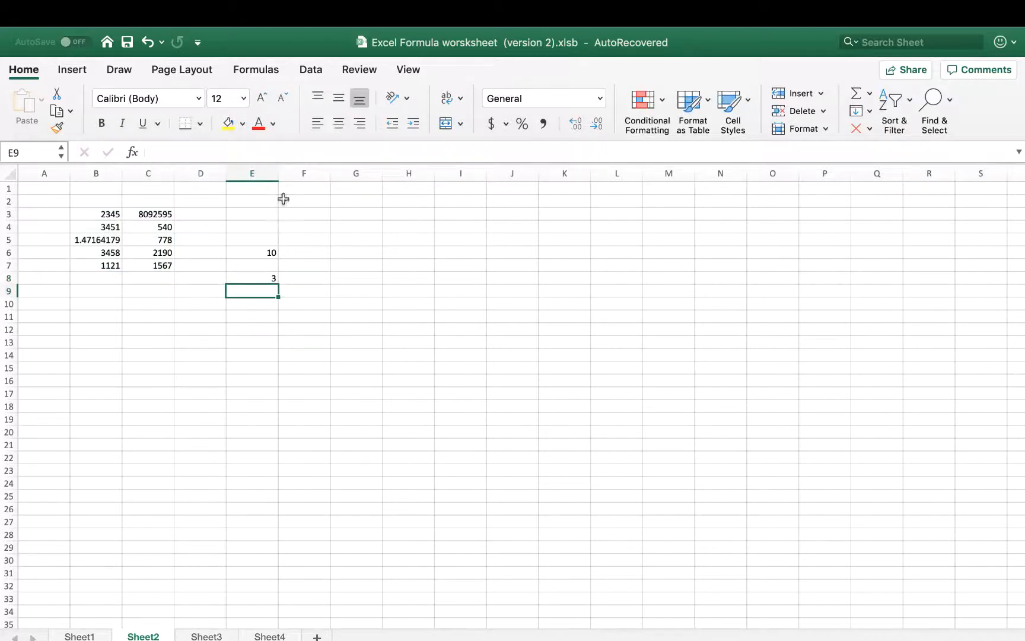
pyautogui.click(255, 277)
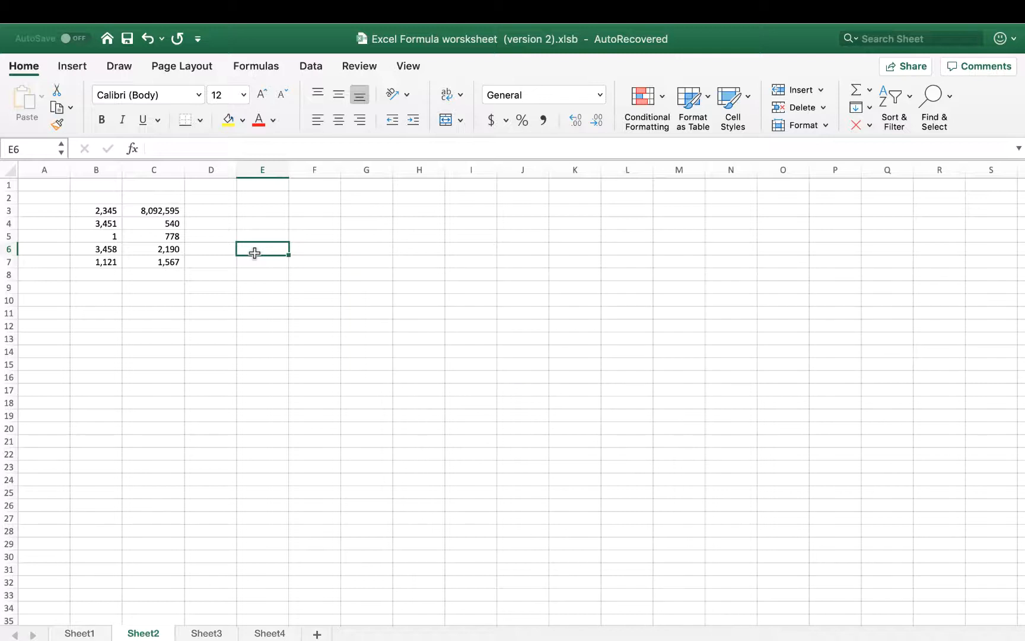
# Enter the formula =AVERAGE(B3:C7) in cell E6 to average the numbers in the range.
pyautogui.write('=')
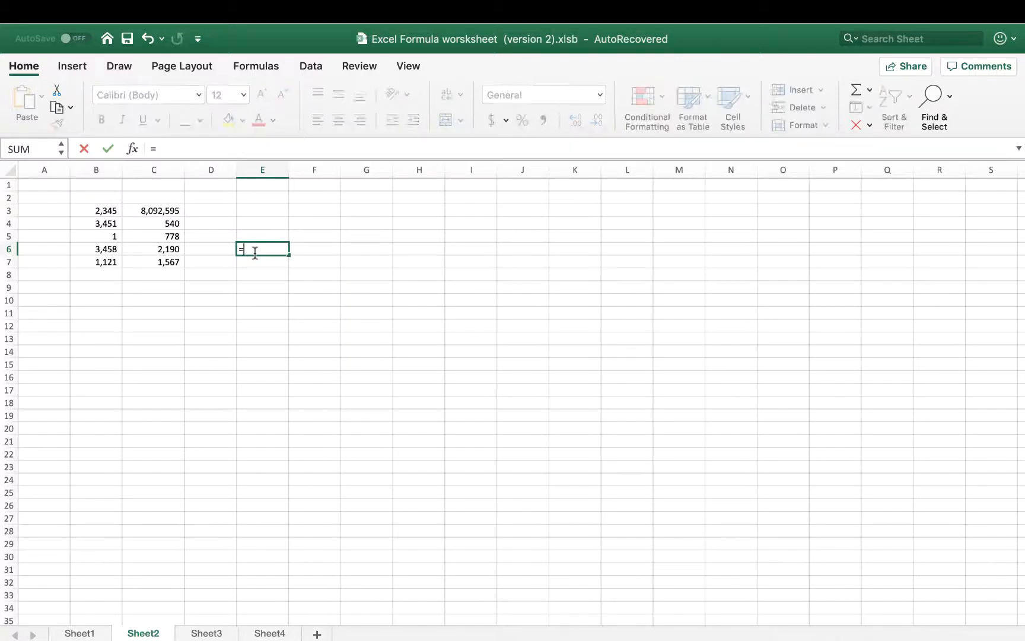
pyautogui.write('Av')
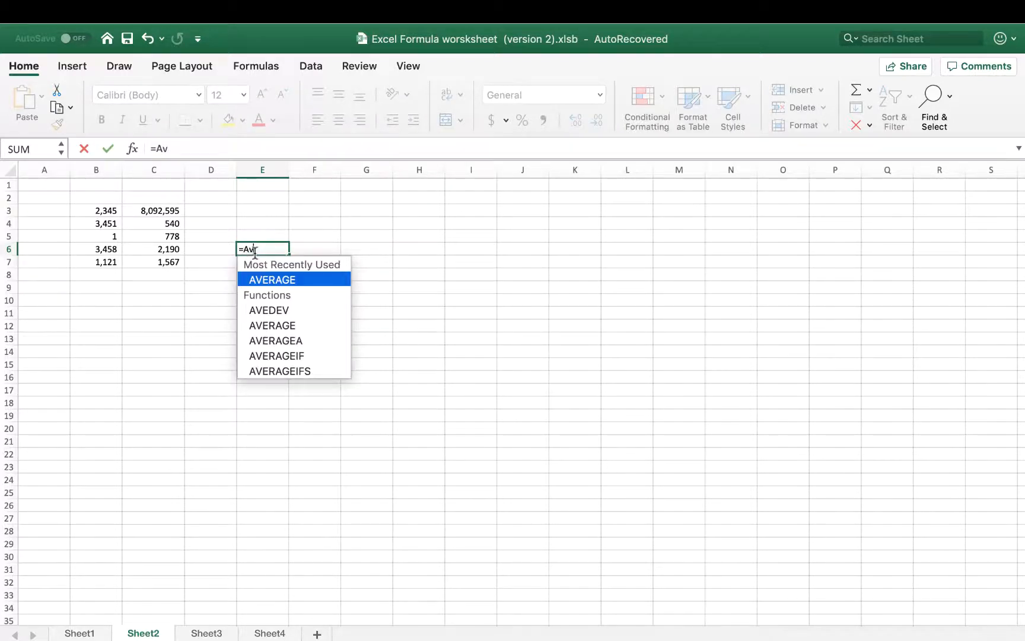
pyautogui.click(286, 280)
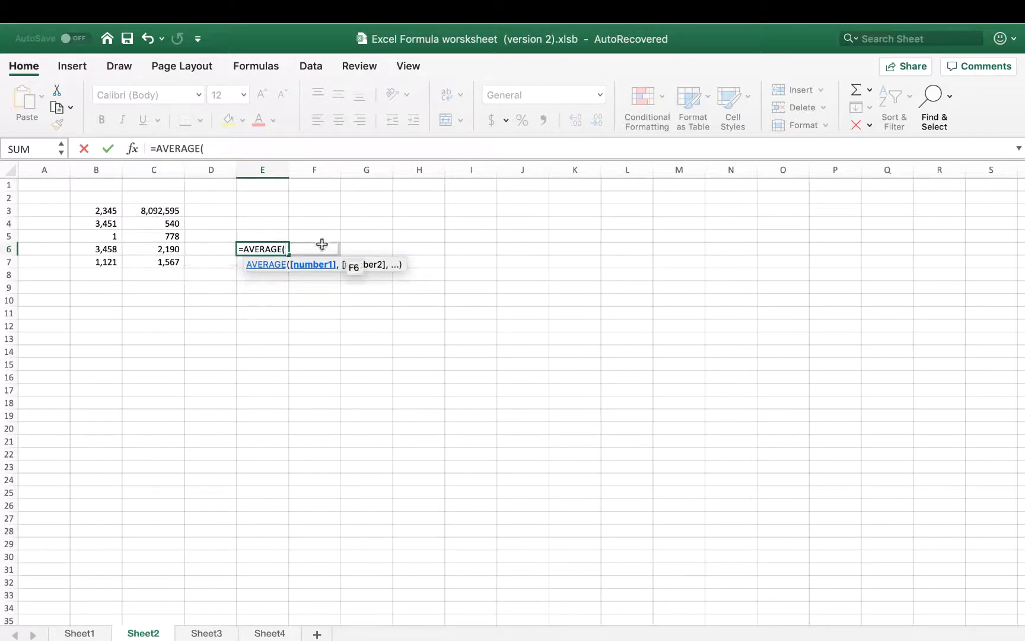
pyautogui.moveTo(98, 209); pyautogui.dragTo(157, 255)
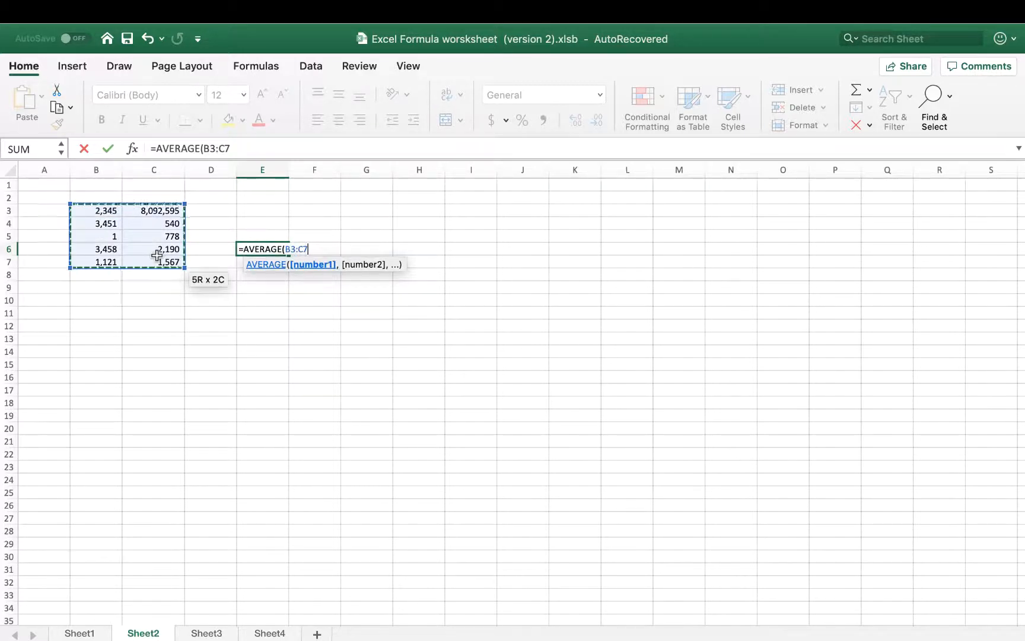
pyautogui.write(')')
pyautogui.press('Return')
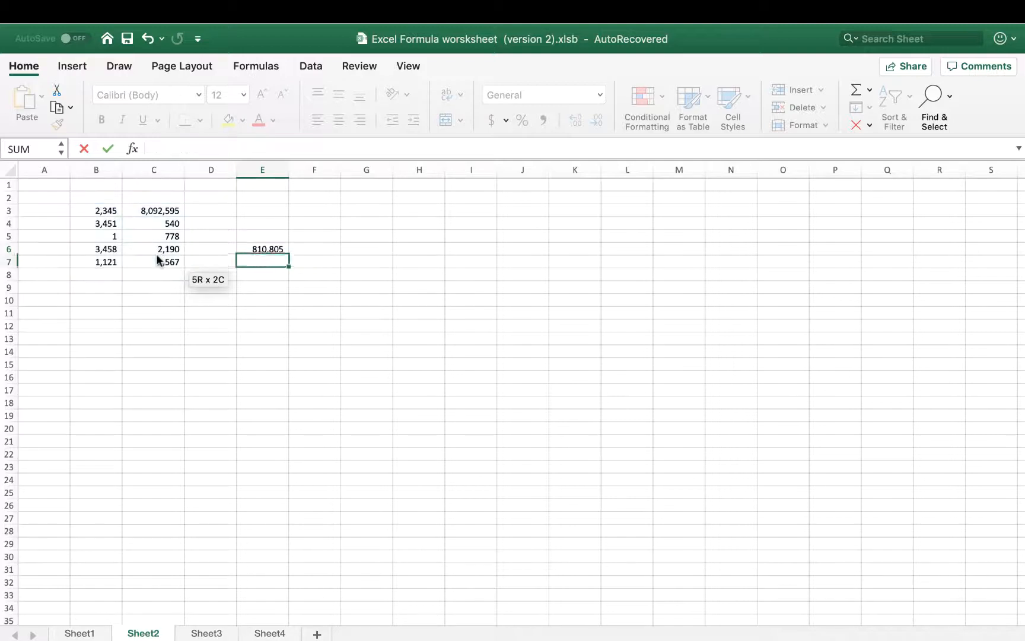
pyautogui.click(263, 251)
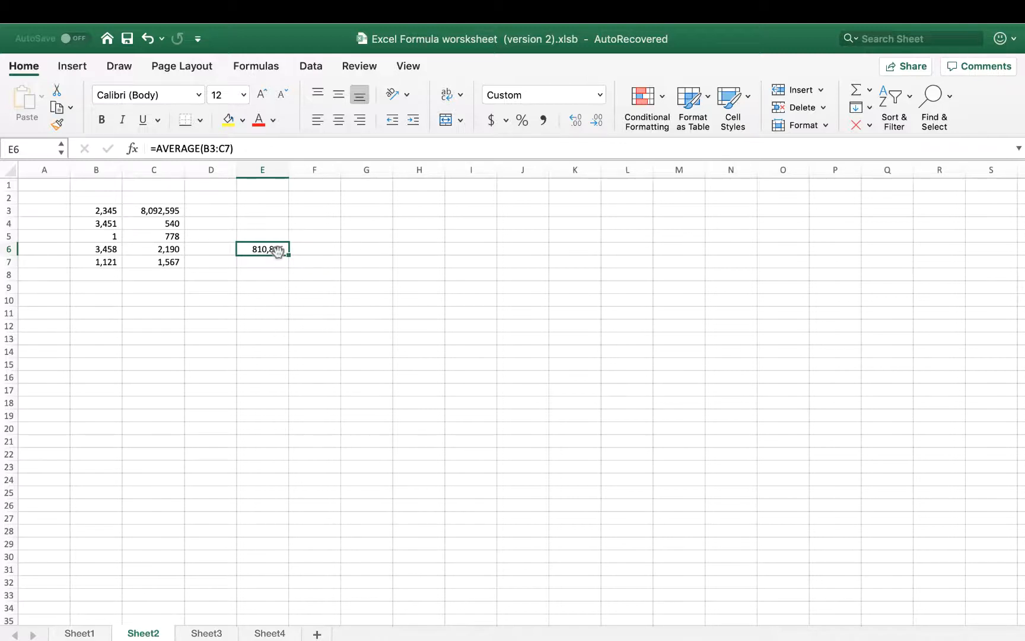
# Enter the formula =MEDIAN(B3:C7) in cell E8 to find the middle value of the range.
pyautogui.click(255, 275)
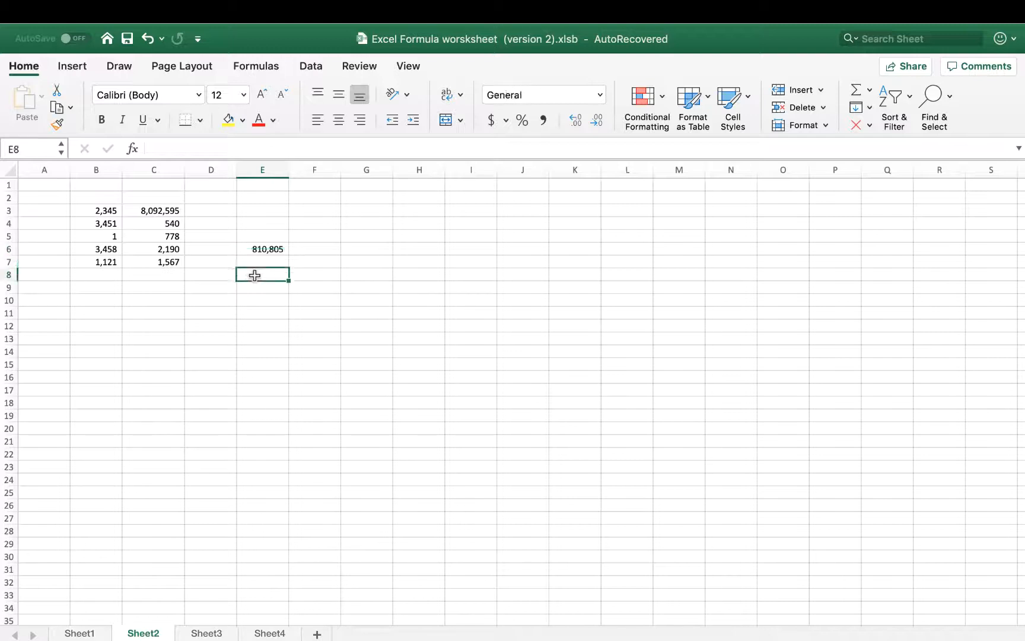
pyautogui.write('=')
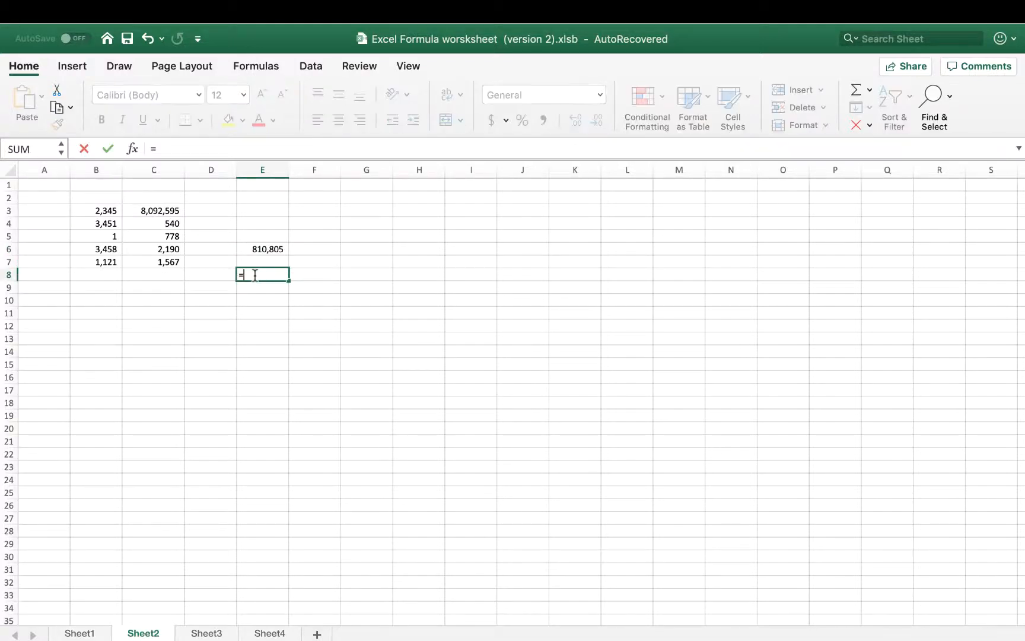
pyautogui.write('M')
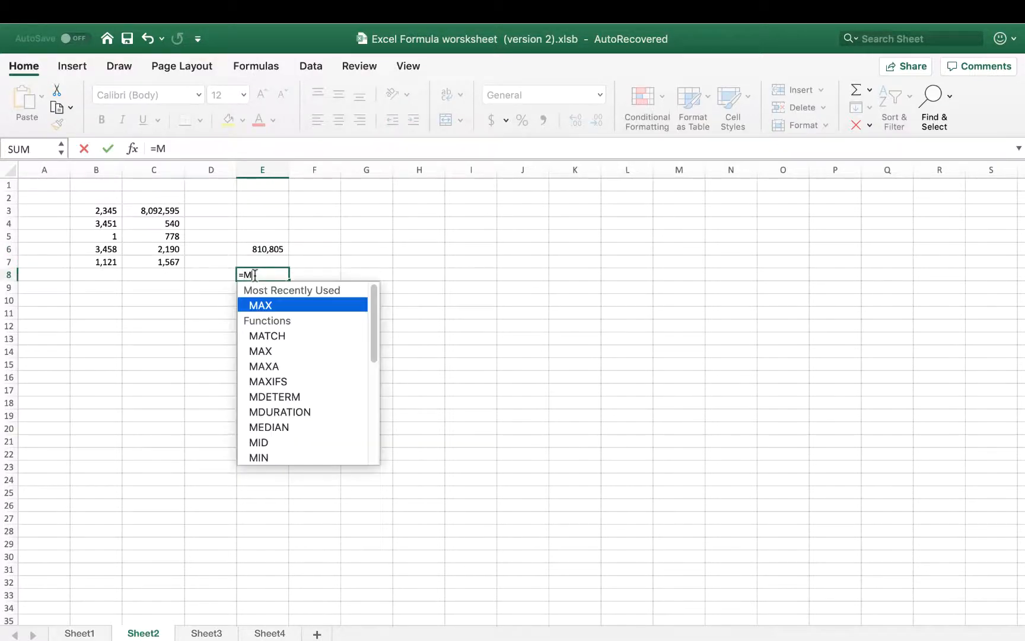
pyautogui.doubleClick(275, 425)
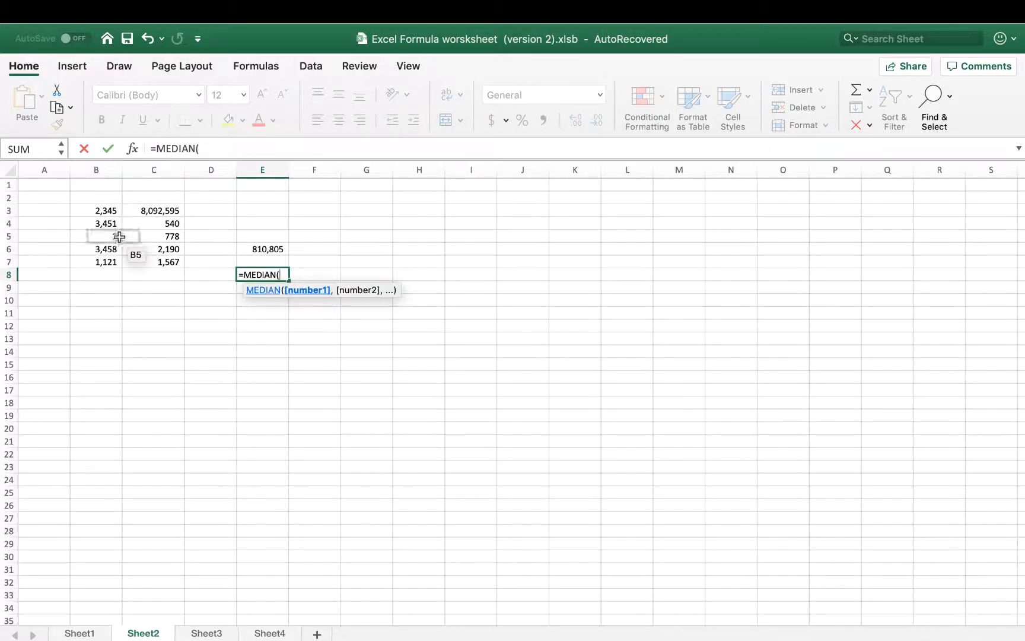
pyautogui.moveTo(98, 210); pyautogui.dragTo(155, 259)
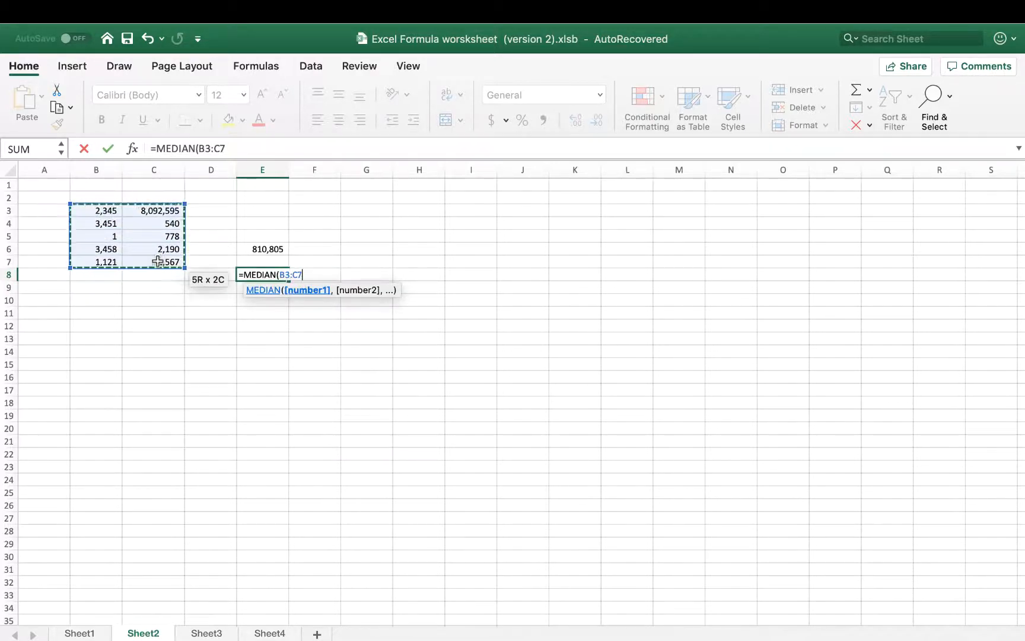
pyautogui.write(')')
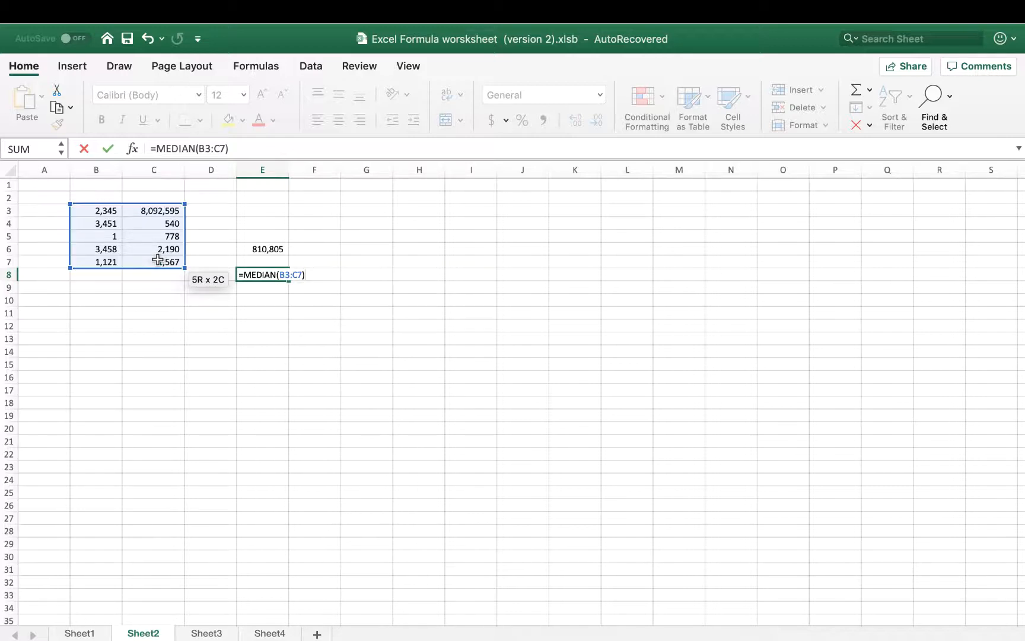
pyautogui.press('Return')
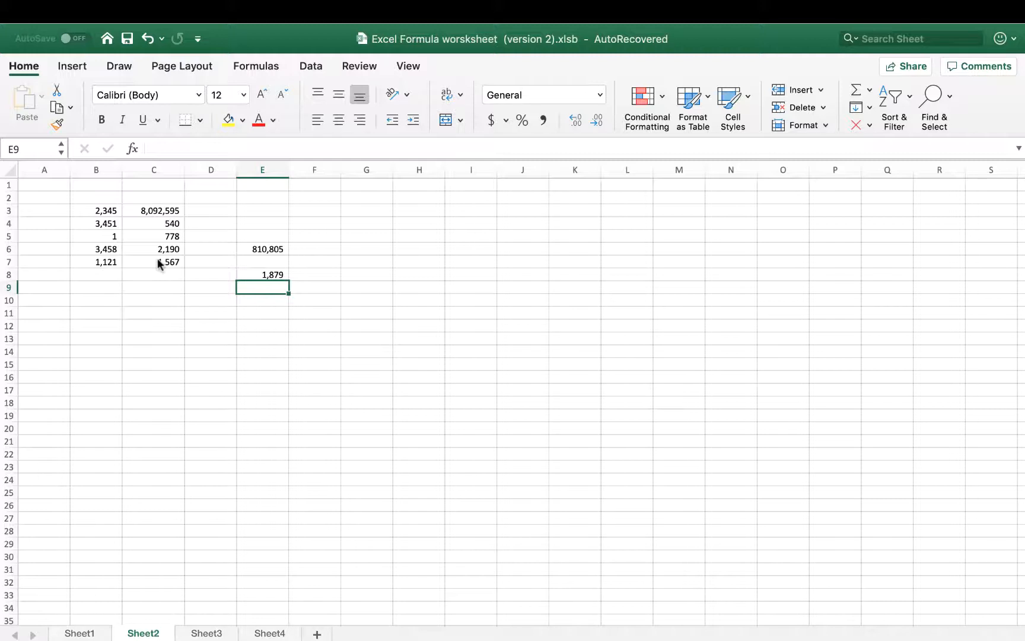
# Enter the formula =MIN(B3:C7) in cell G7 to find the smallest value in the range.
pyautogui.click(365, 261)
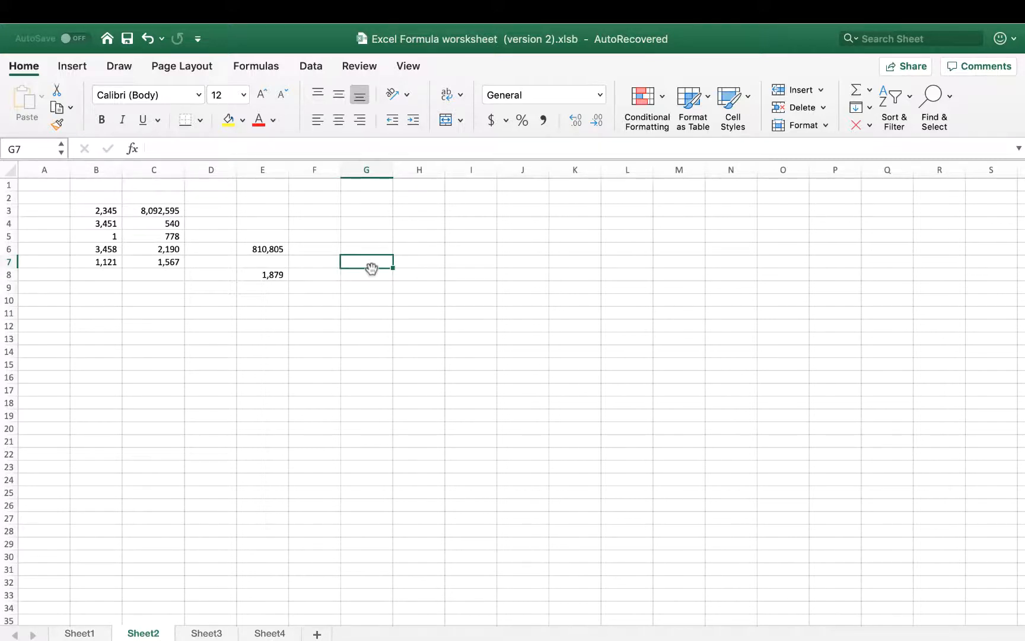
pyautogui.write('=')
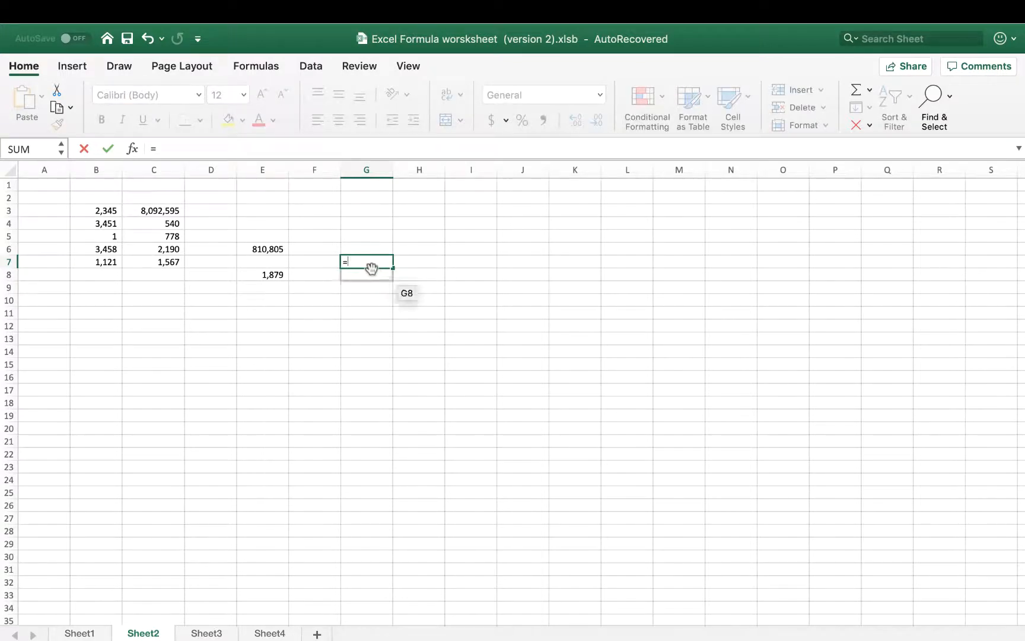
pyautogui.write('M')
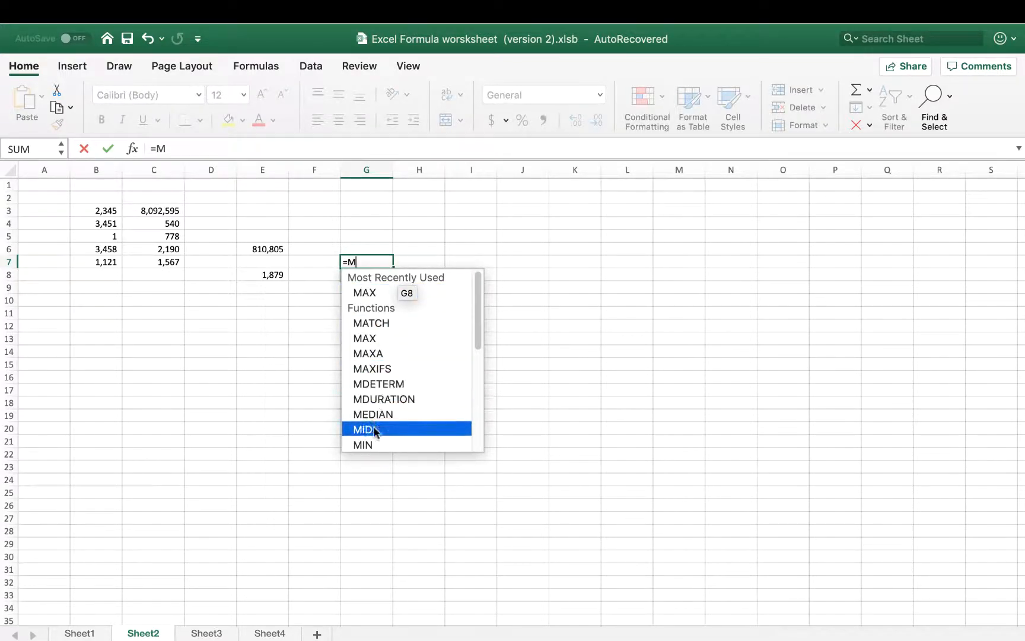
pyautogui.doubleClick(373, 445)
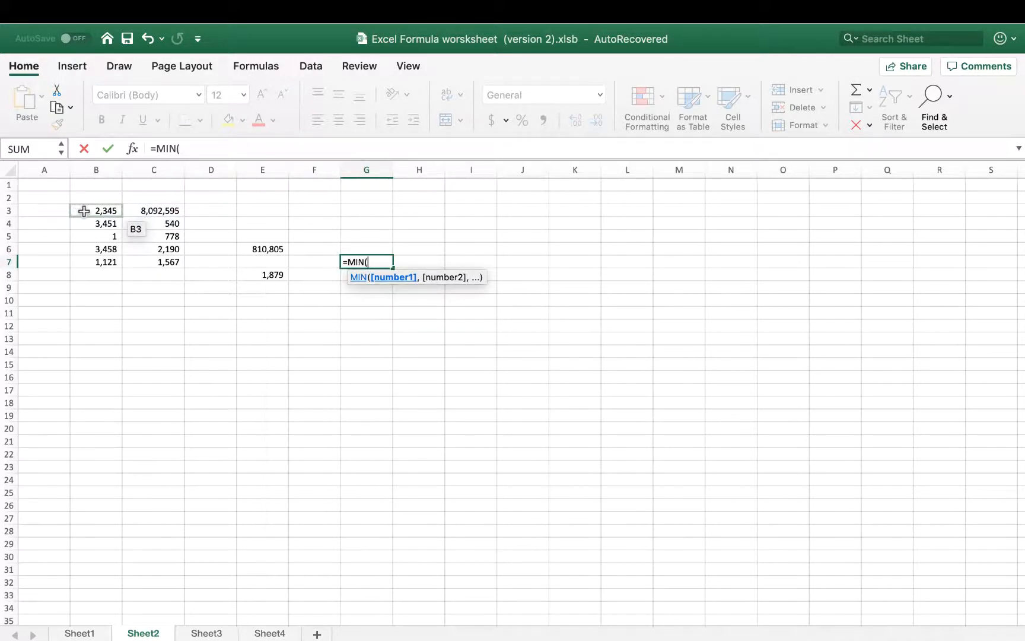
pyautogui.moveTo(83, 211); pyautogui.dragTo(145, 252)
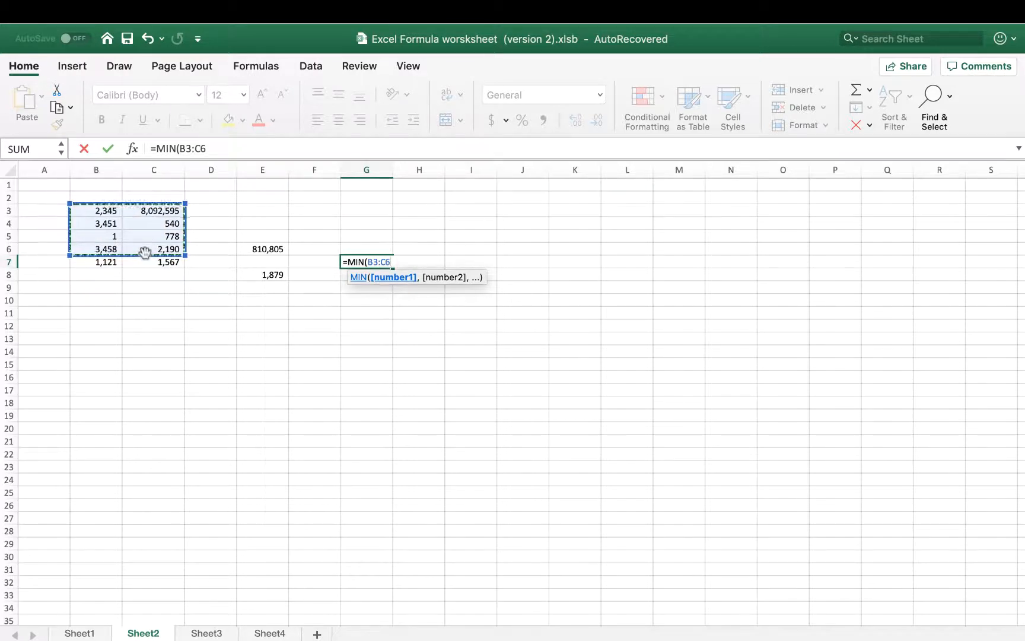
pyautogui.hotkey('shift', 'Down')
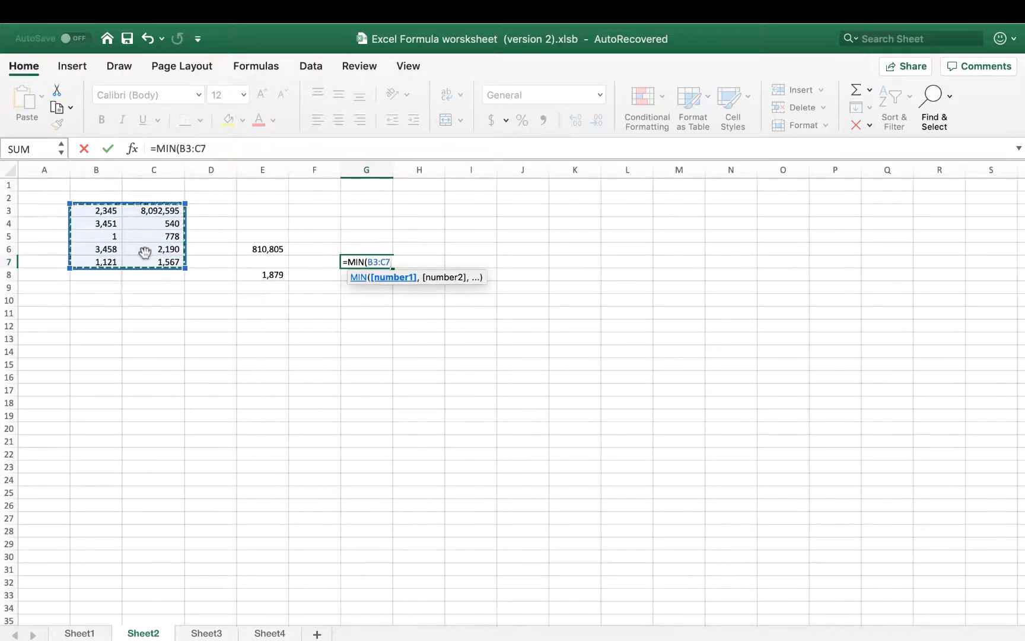
pyautogui.write(')')
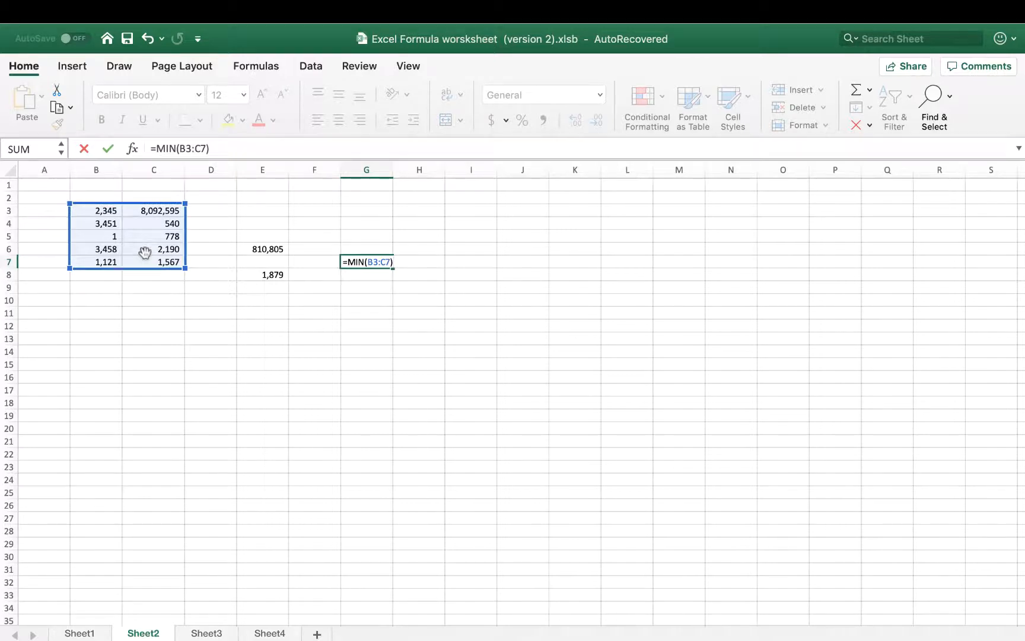
pyautogui.press('Return')
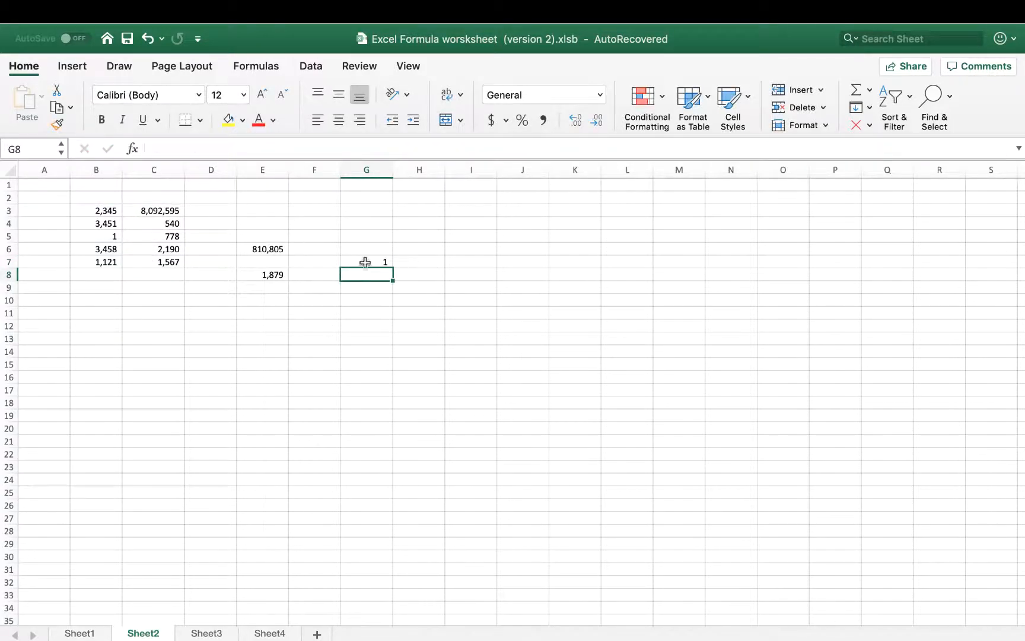
pyautogui.click(353, 264)
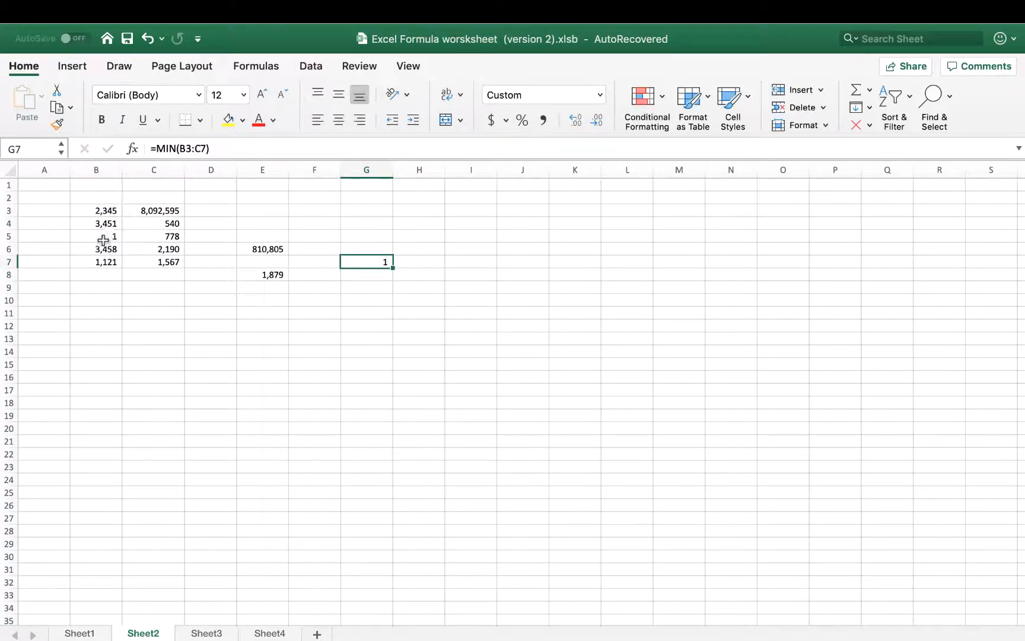
# Enter the formula =MAX(B3:C7) in cell G9 to find the largest value in the range.
pyautogui.click(356, 287)
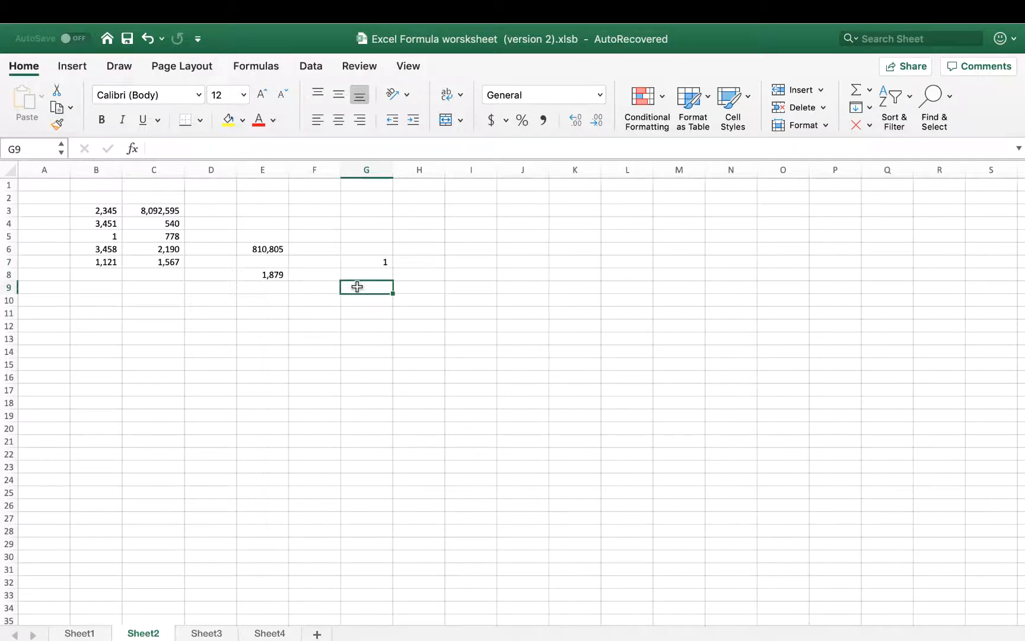
pyautogui.write('=M')
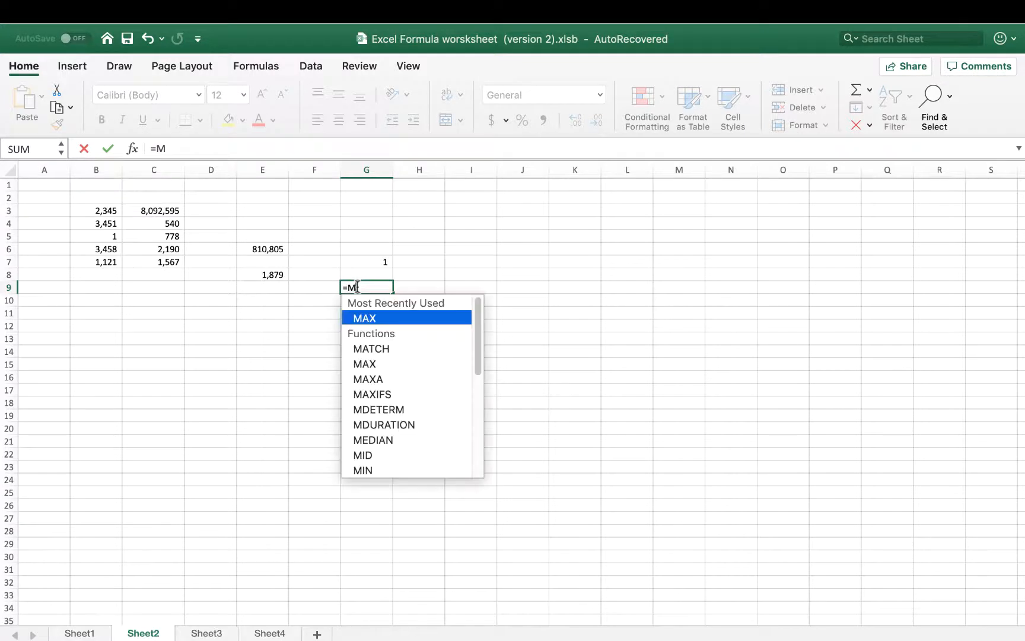
pyautogui.doubleClick(384, 321)
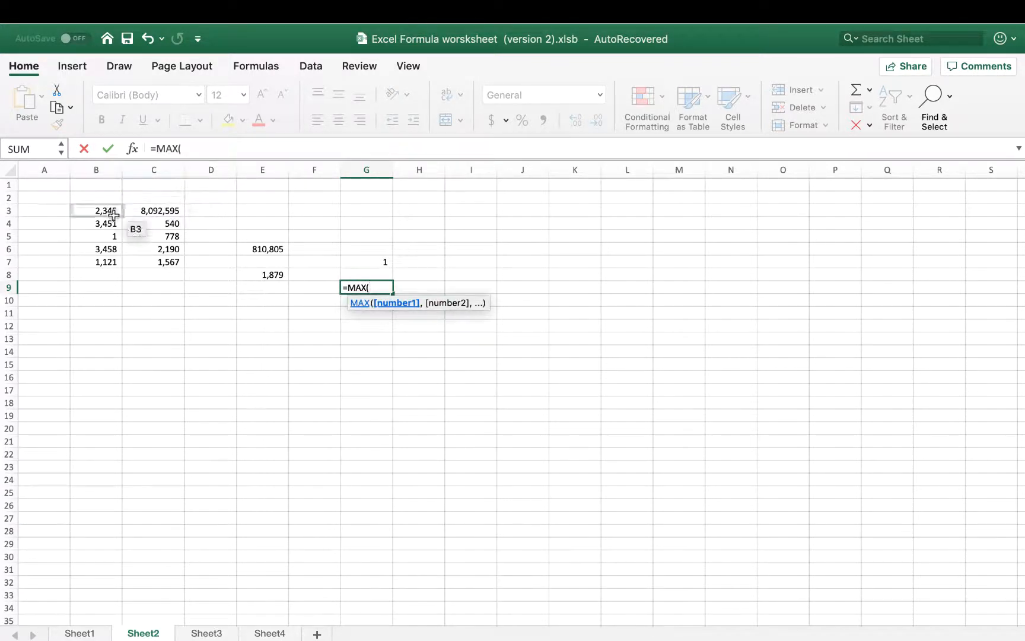
pyautogui.moveTo(108, 214); pyautogui.dragTo(164, 262)
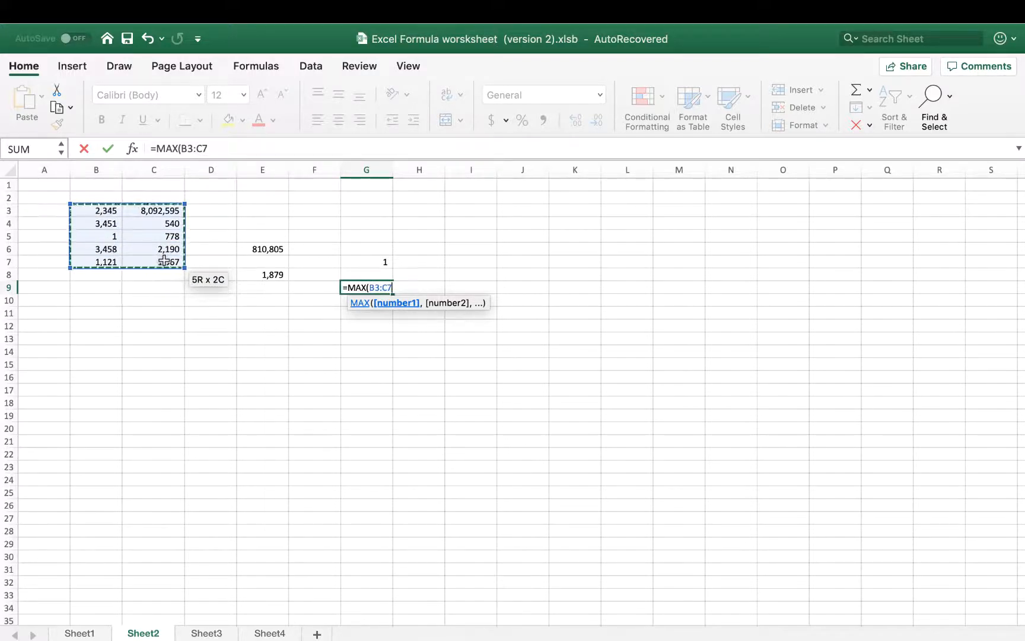
pyautogui.write(')')
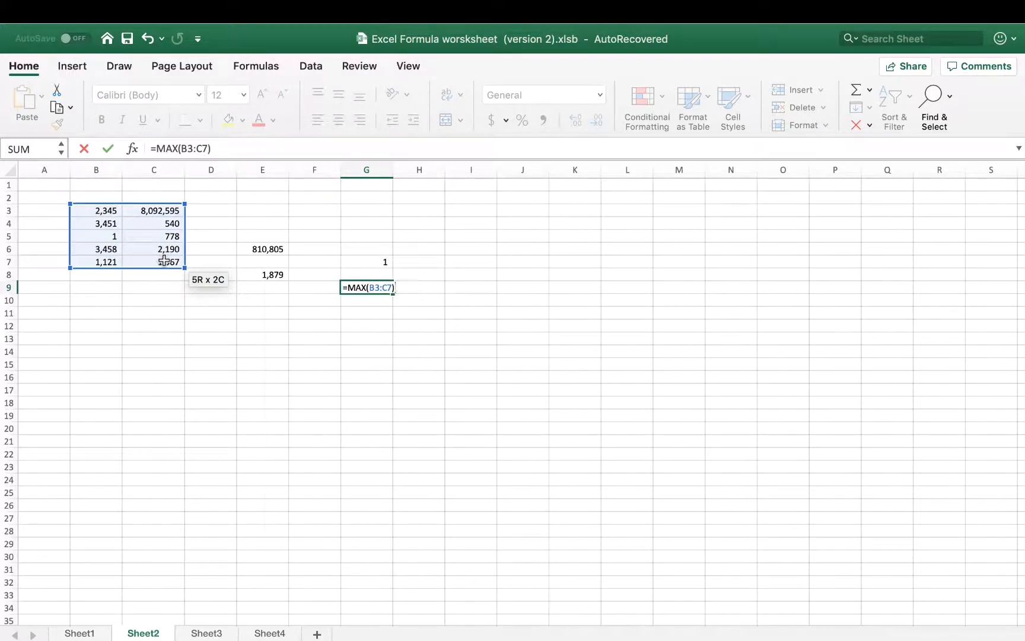
pyautogui.press('Return')
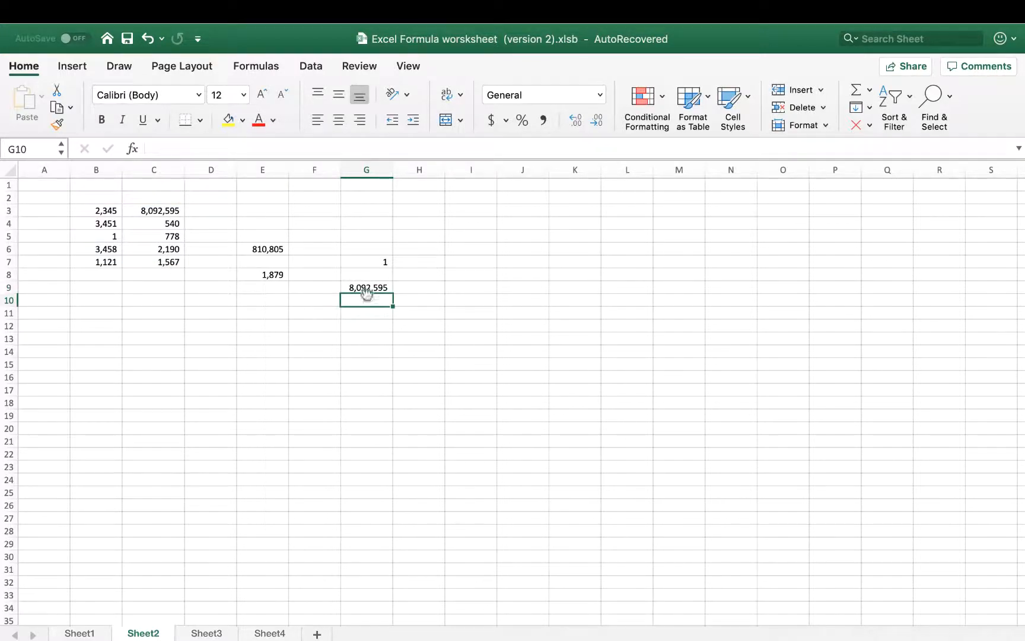
pyautogui.click(366, 290)
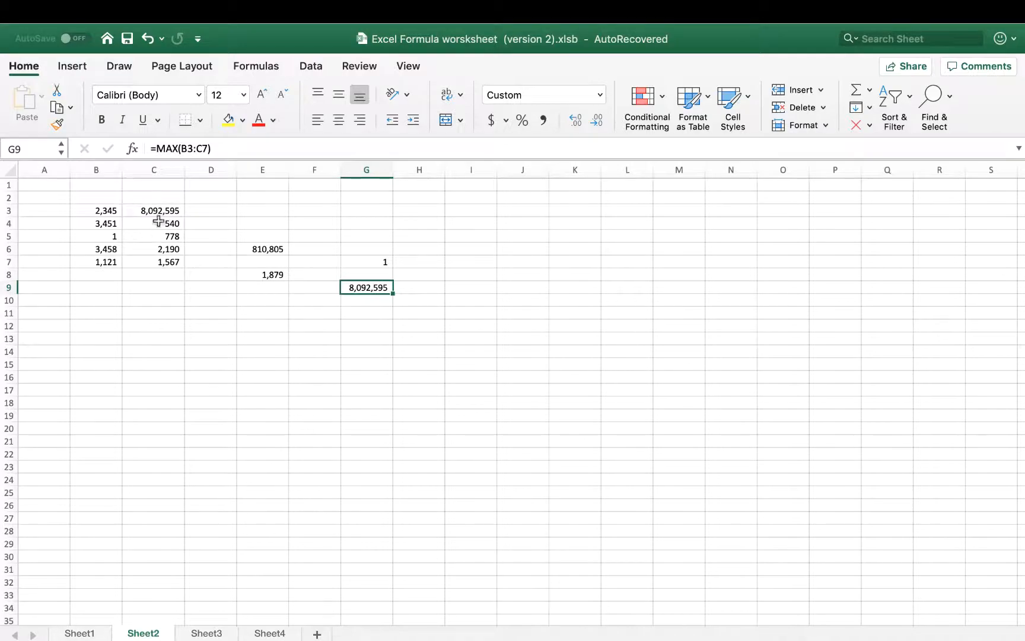
pyautogui.click(382, 314)
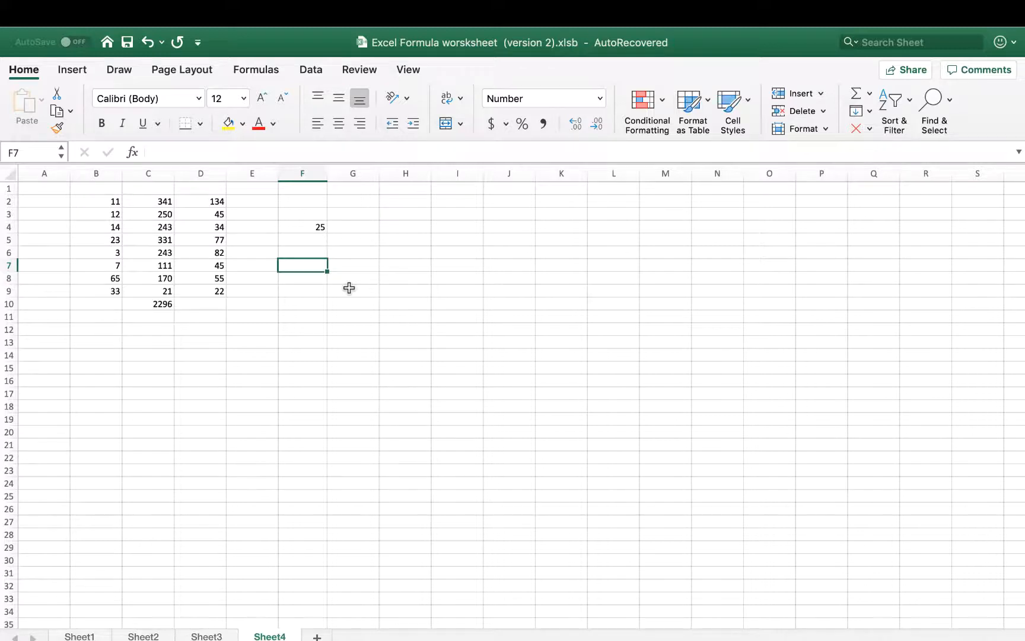
# Enter the formula =SQRT(F4) in cell G4 to find the square root of the number beside it.
pyautogui.click(367, 227)
pyautogui.write('=')
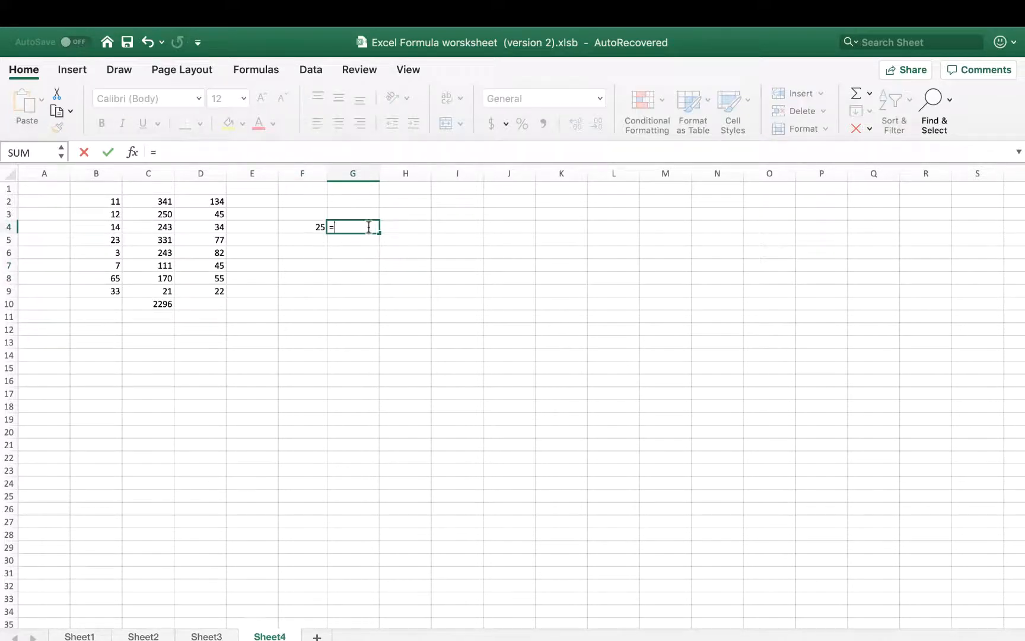
pyautogui.write('s')
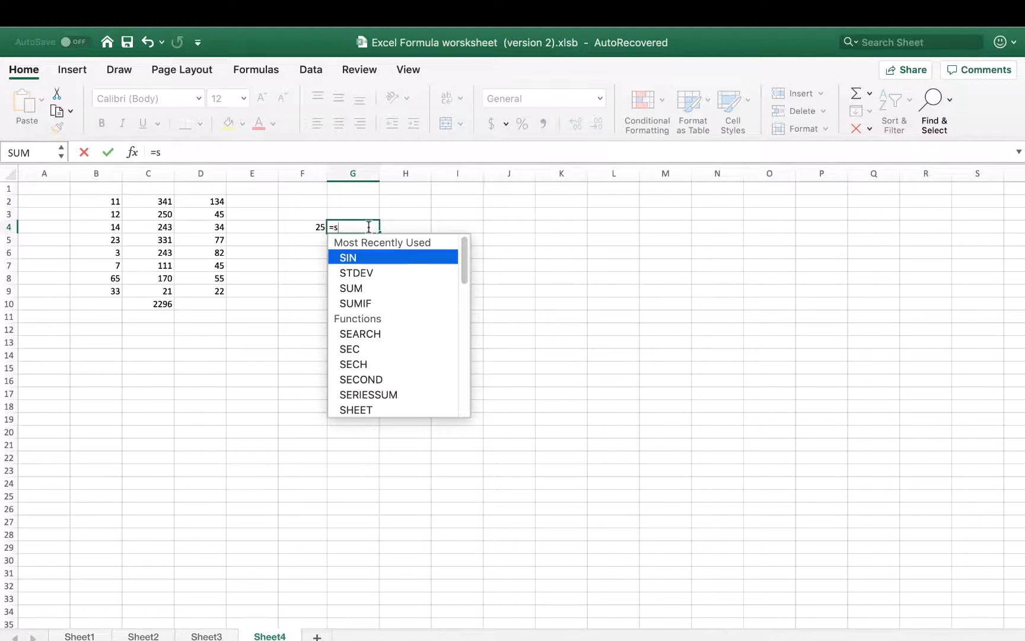
pyautogui.write('Q')
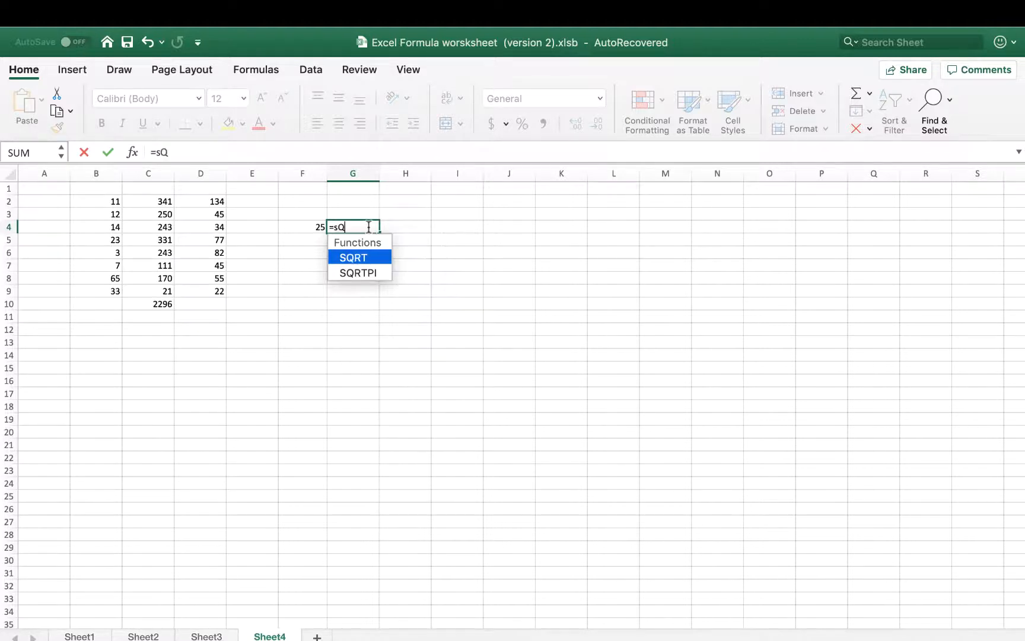
pyautogui.doubleClick(368, 259)
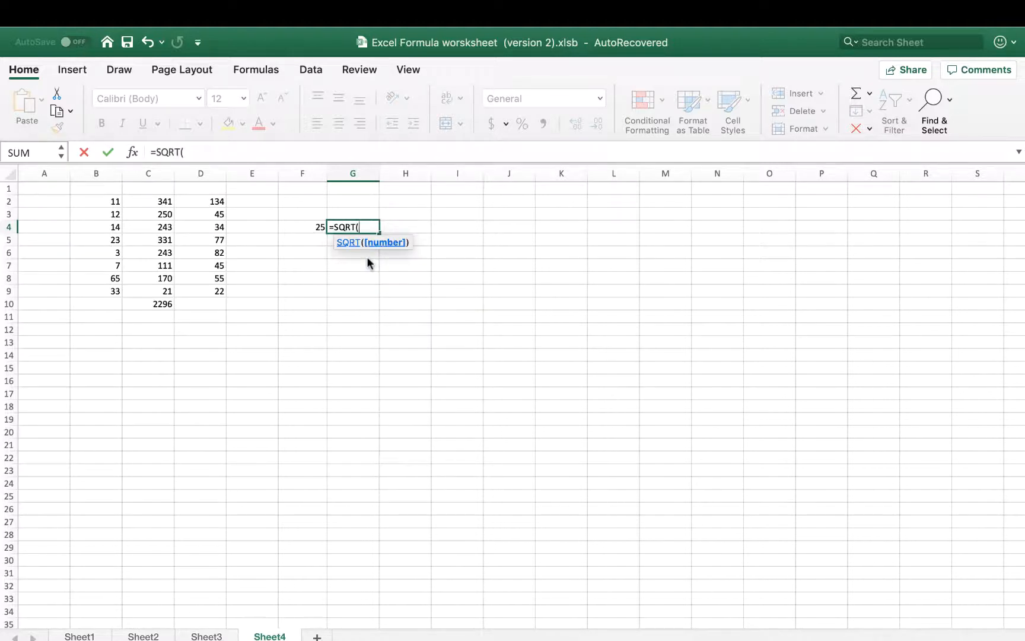
pyautogui.click(315, 225)
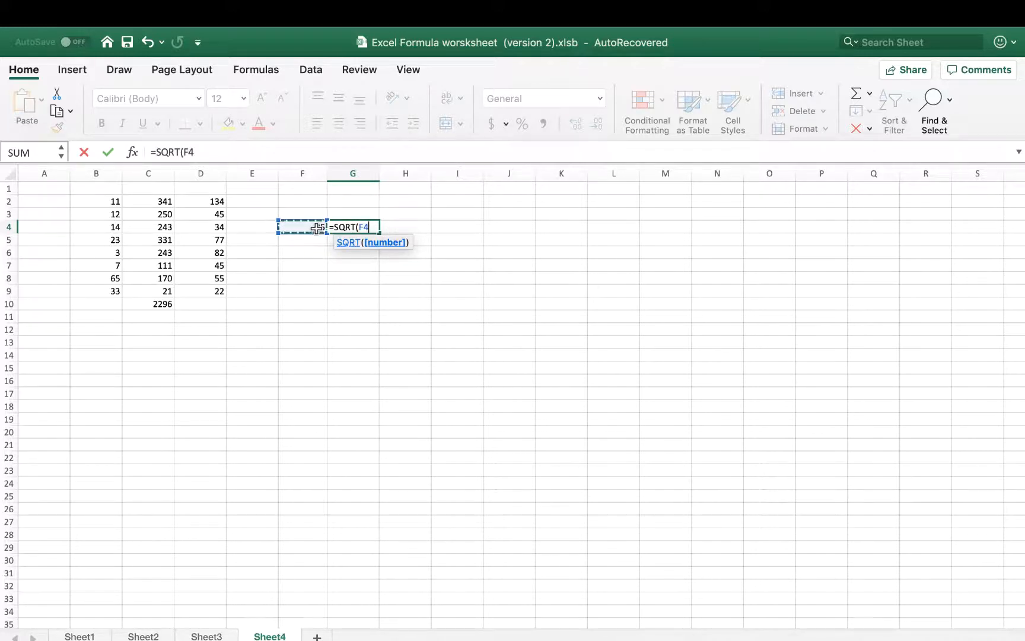
pyautogui.write(')')
pyautogui.press('Return')
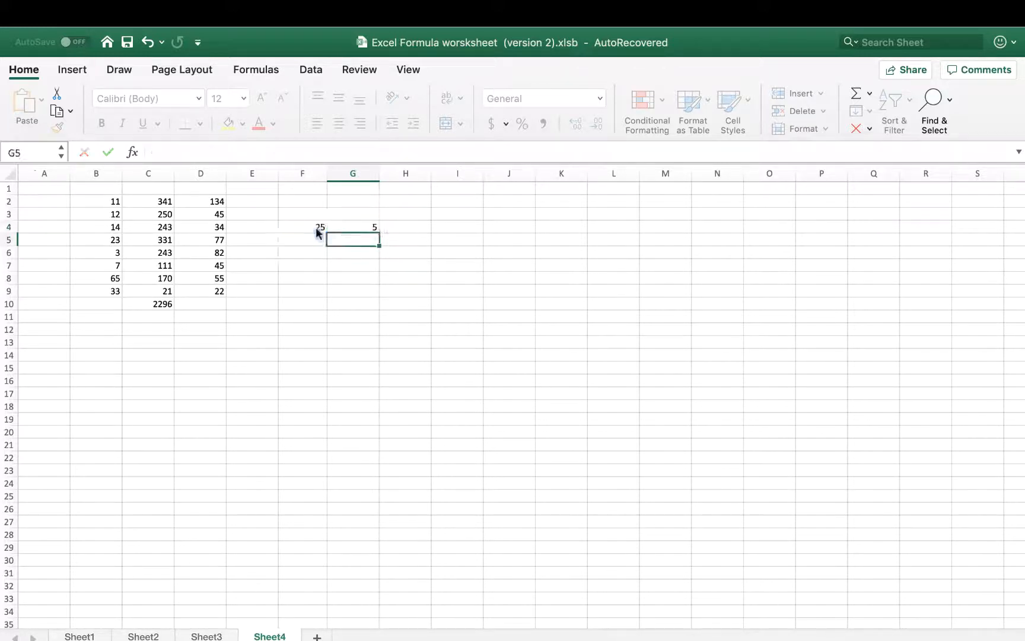
pyautogui.click(368, 227)
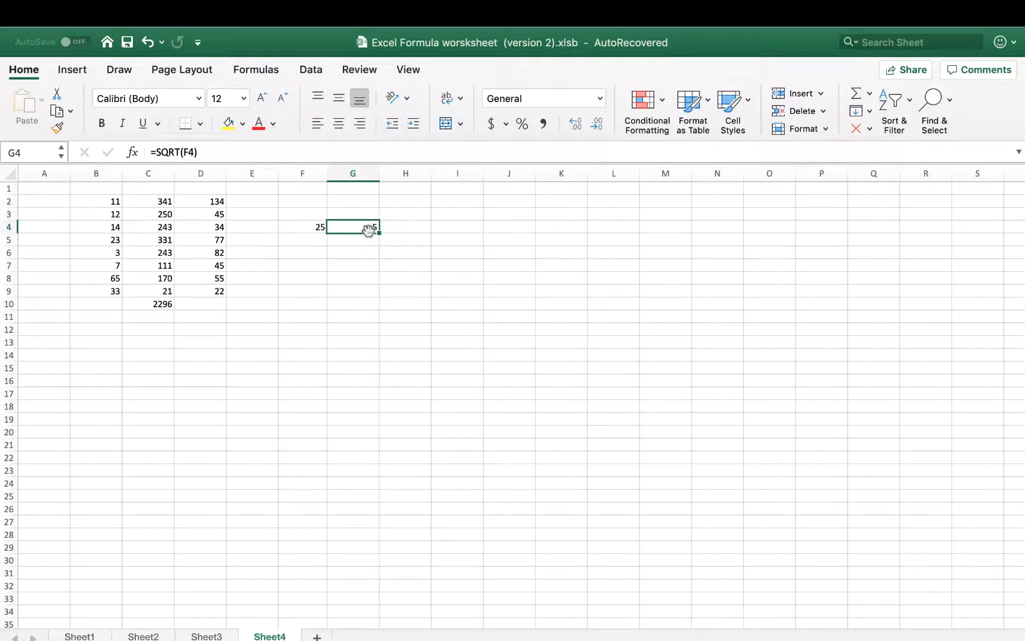
# Enter the number 120,000,000,000,000,000 in cell F7.
pyautogui.click(312, 265)
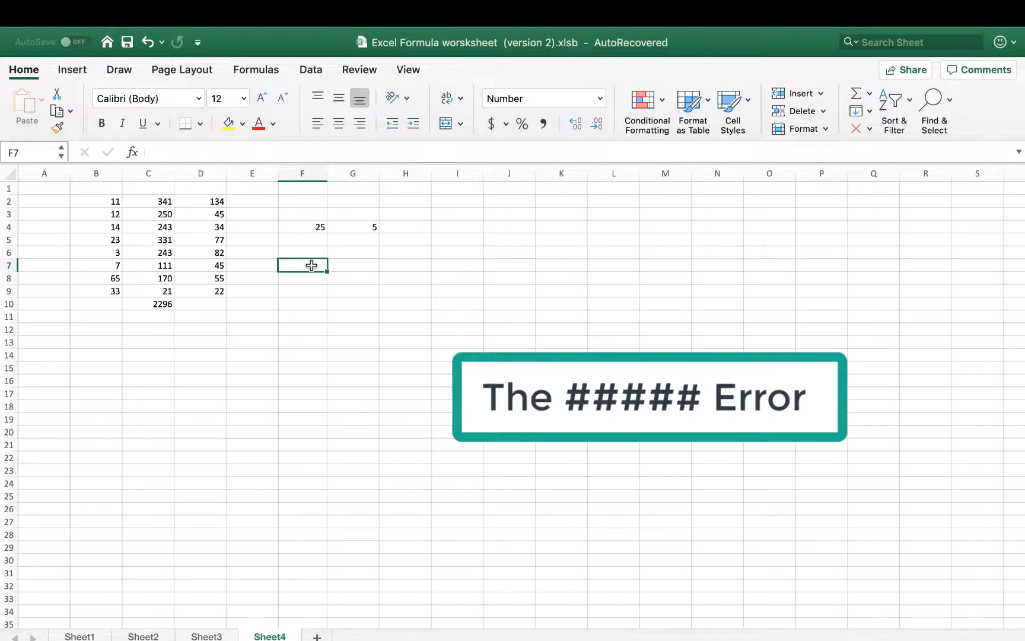
pyautogui.write('120,0')
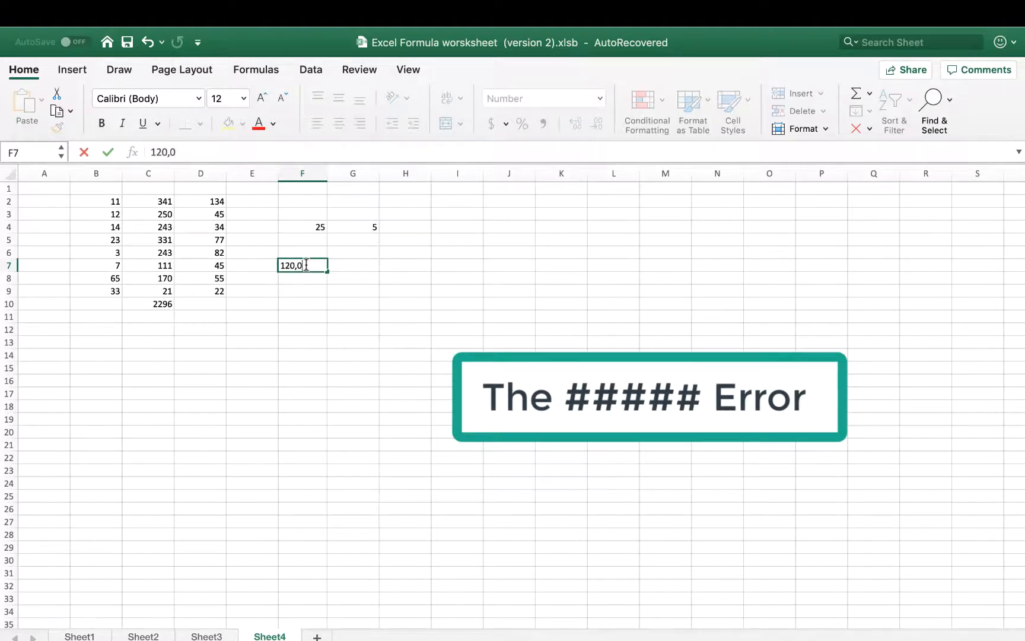
pyautogui.write('00,000')
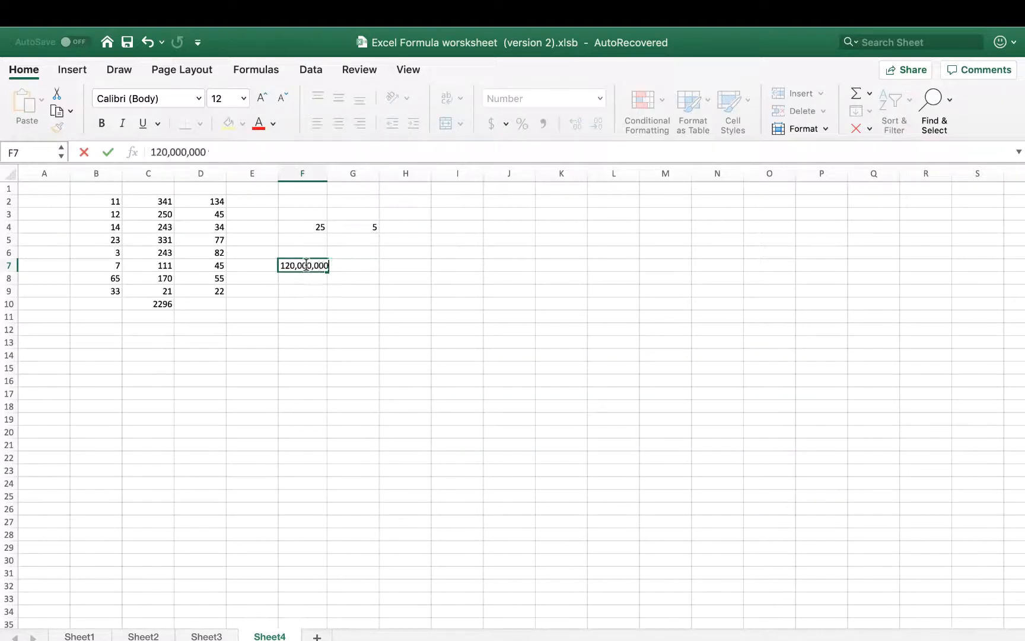
pyautogui.write(',000,000,000')
pyautogui.press('Return')
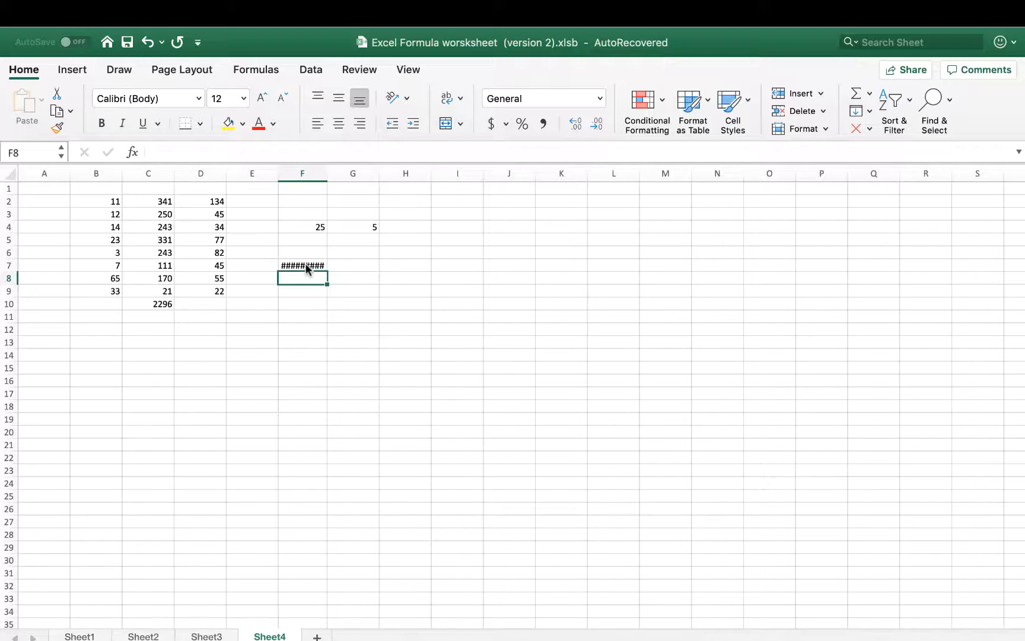
# Fit column F to its contents and widen it slightly so the long number in F7 has room.
pyautogui.doubleClick(328, 171)
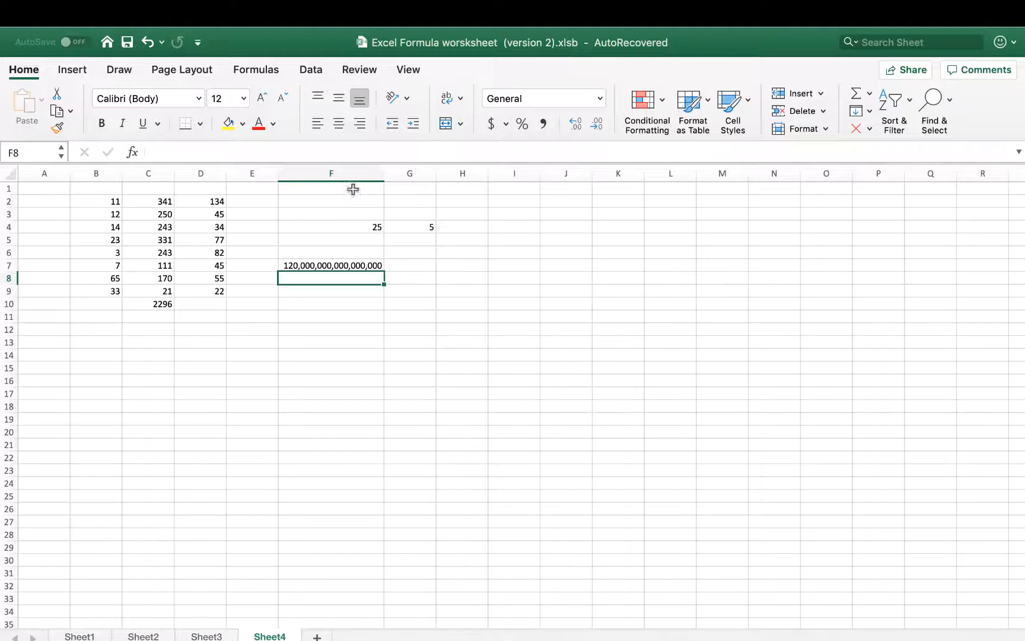
pyautogui.click(385, 170)
pyautogui.moveTo(384, 170)
pyautogui.mouseDown()
pyautogui.moveTo(428, 172)
pyautogui.moveTo(395, 172)
pyautogui.mouseUp()
pyautogui.click(353, 302)
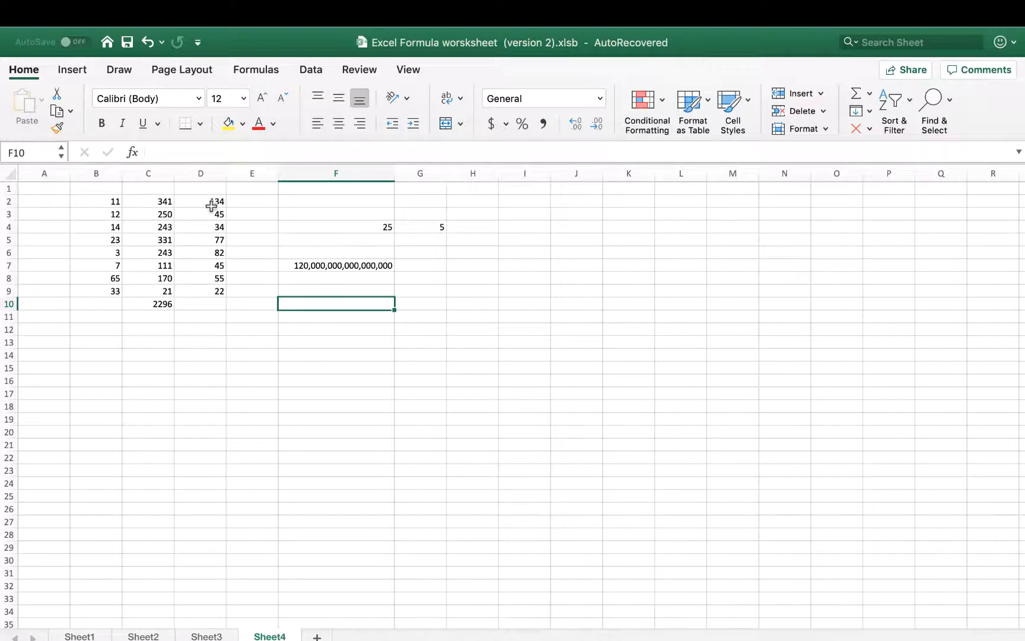
# Enter the malformed formula =D2:D9_ in cell D11 to demonstrate a formula name error.
pyautogui.click(185, 321)
pyautogui.write('=')
pyautogui.moveTo(201, 201); pyautogui.dragTo(211, 293)
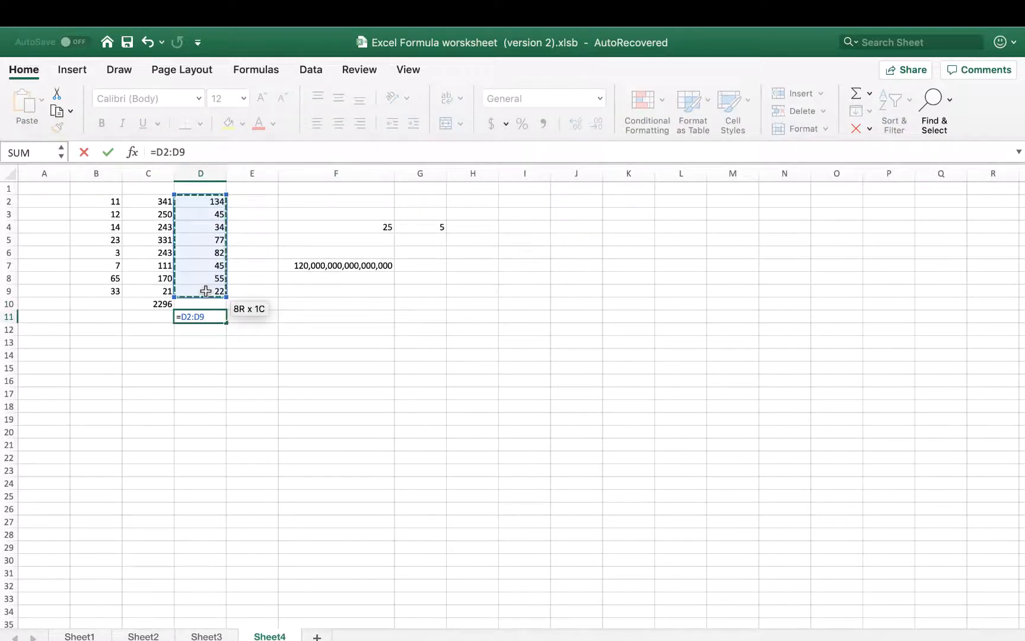
pyautogui.write('_')
pyautogui.press('Return')
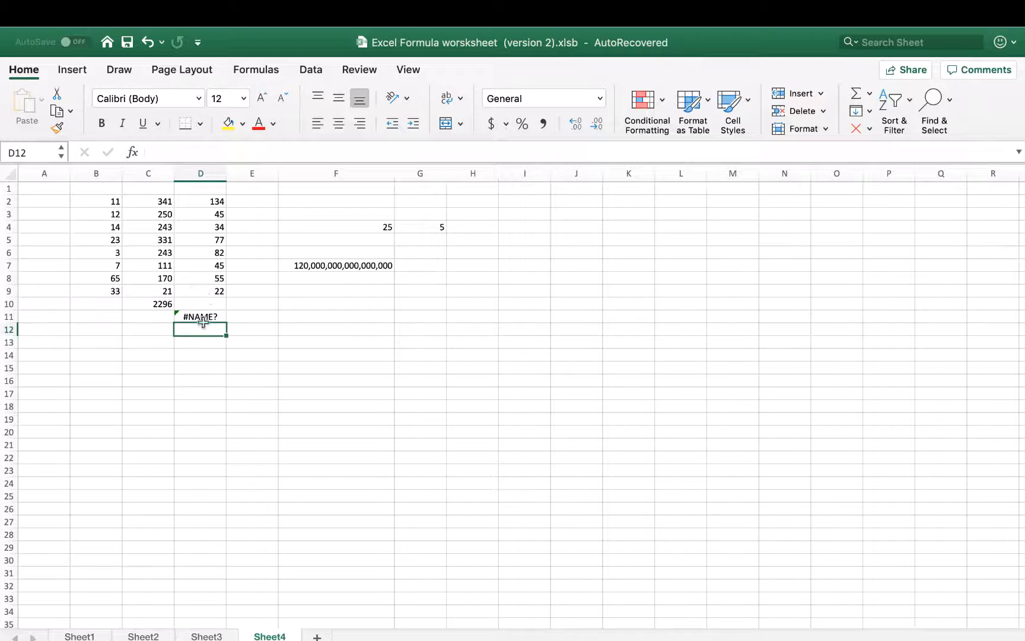
# Replace the malformed formula in cell D11 with a SUM formula over the range D2:D9.
pyautogui.click(211, 315)
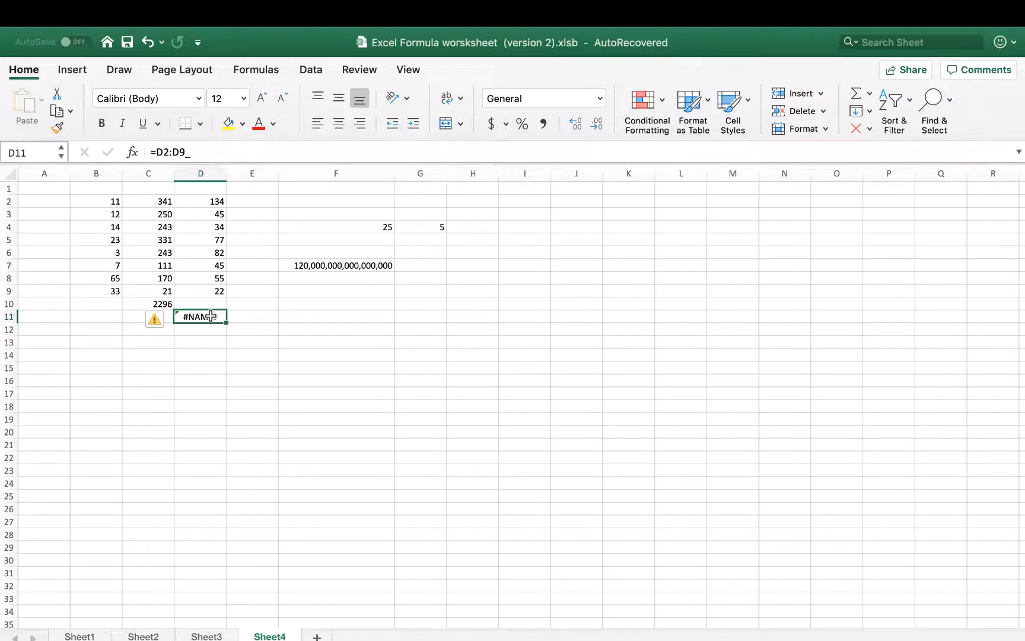
pyautogui.write('=')
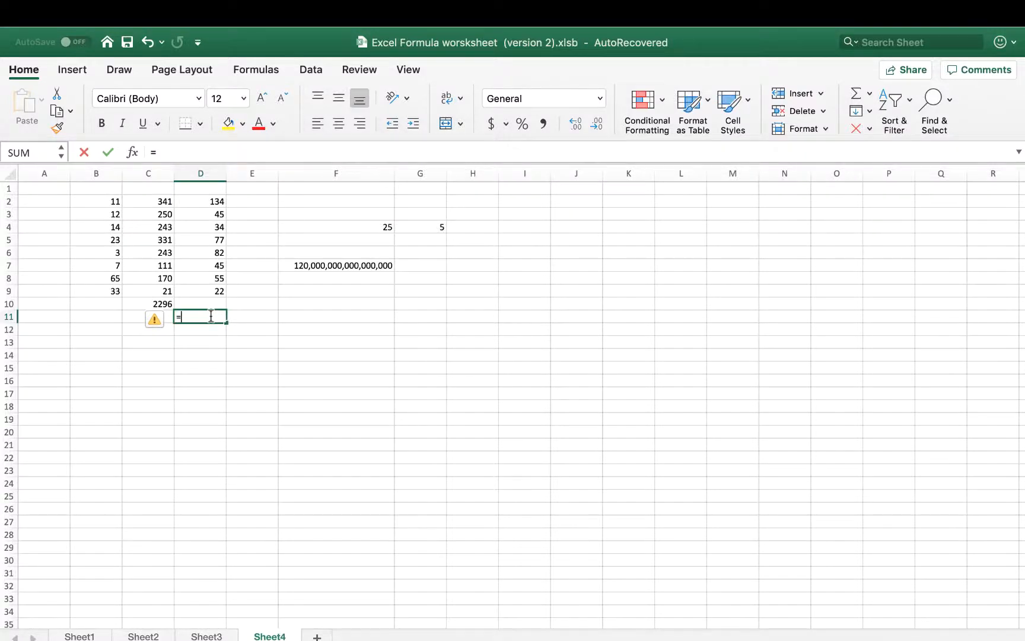
pyautogui.write('sum(')
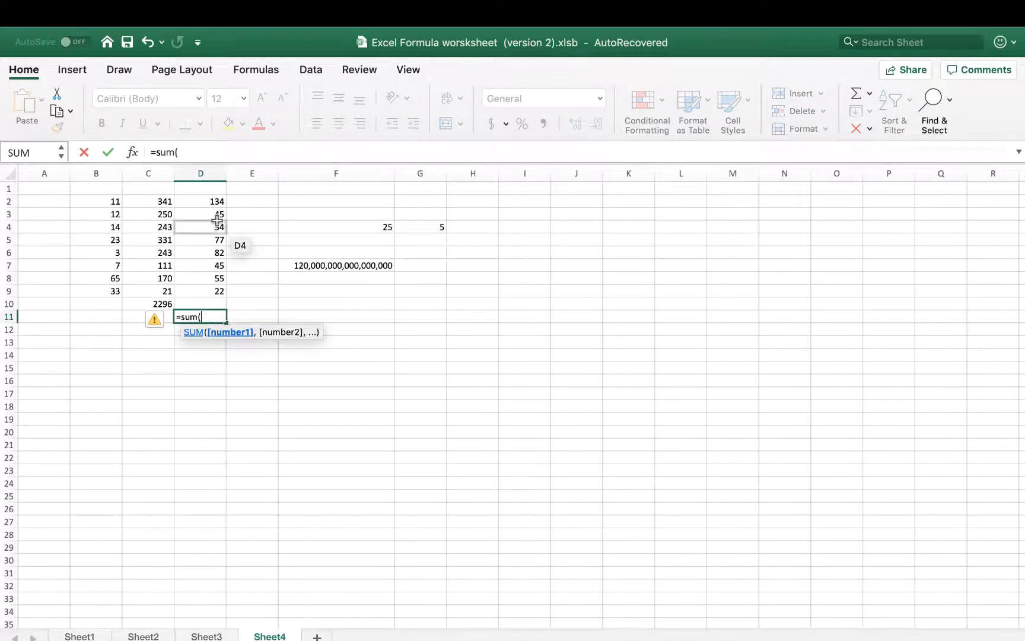
pyautogui.moveTo(218, 201); pyautogui.dragTo(222, 290)
pyautogui.press('Return')
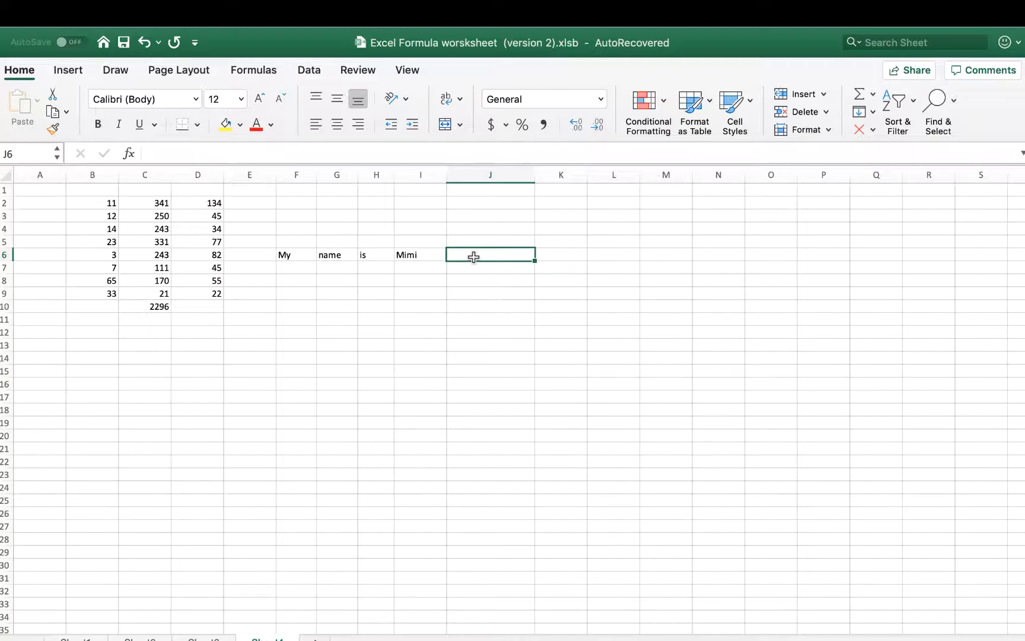
# Enter the formula =CONCAT(F6:I6) in cell J6 to join the four words, and check the source cells.
pyautogui.write('=')
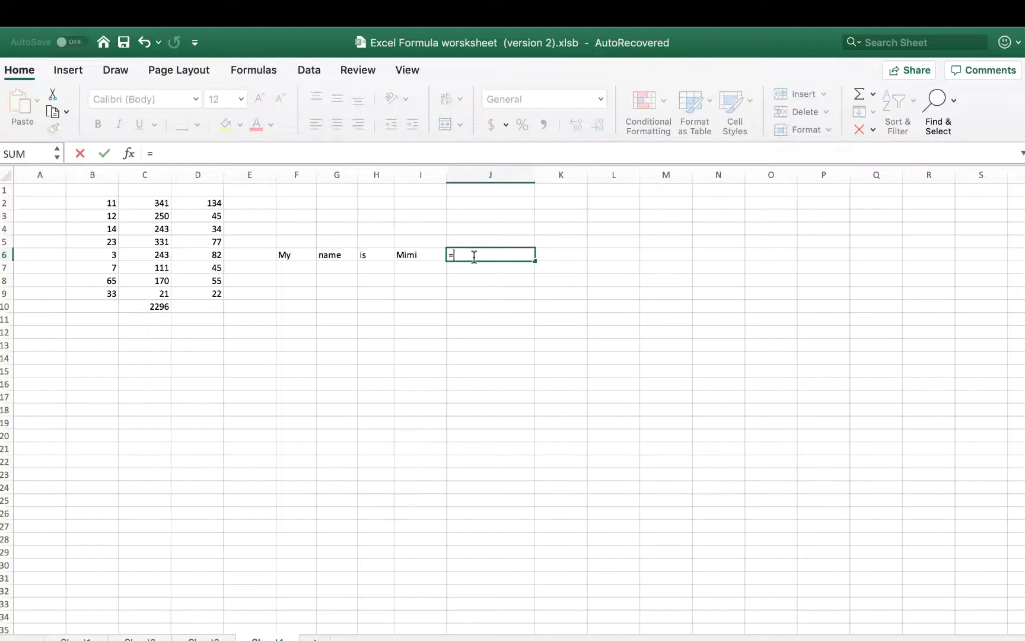
pyautogui.write('co')
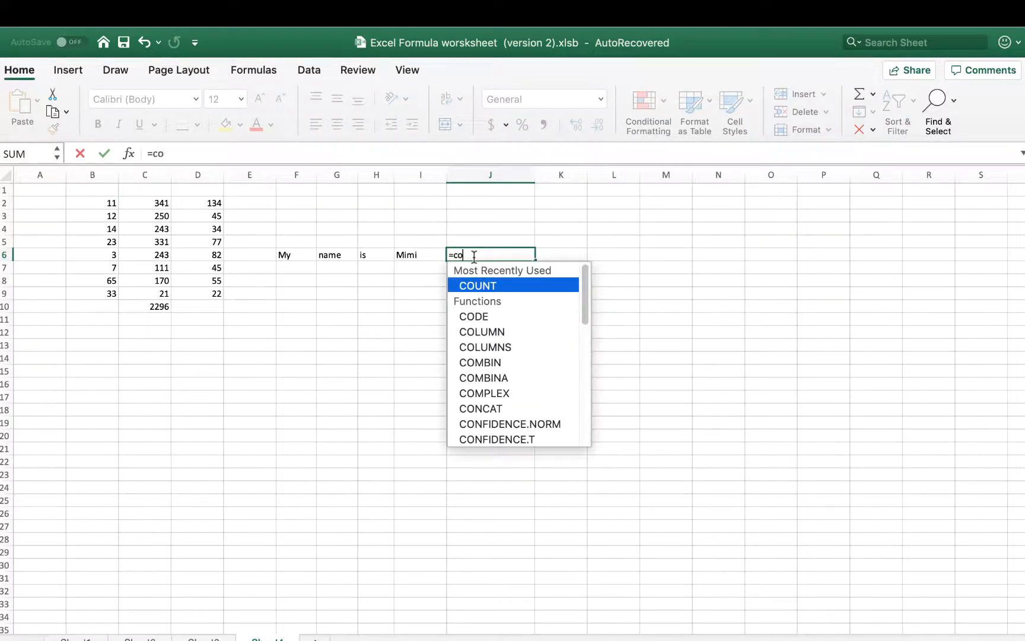
pyautogui.write('n')
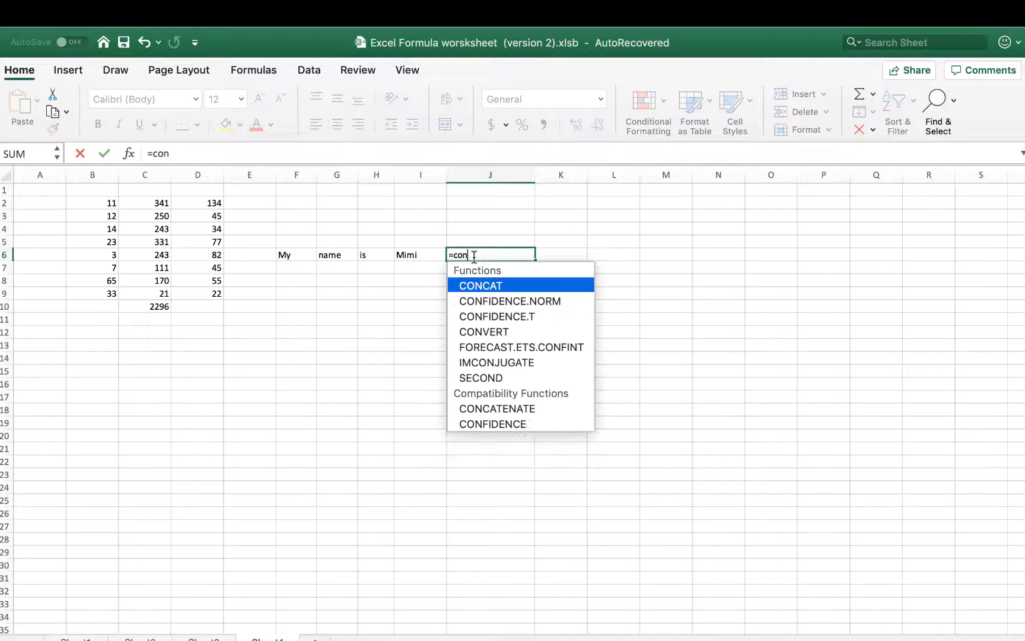
pyautogui.doubleClick(498, 287)
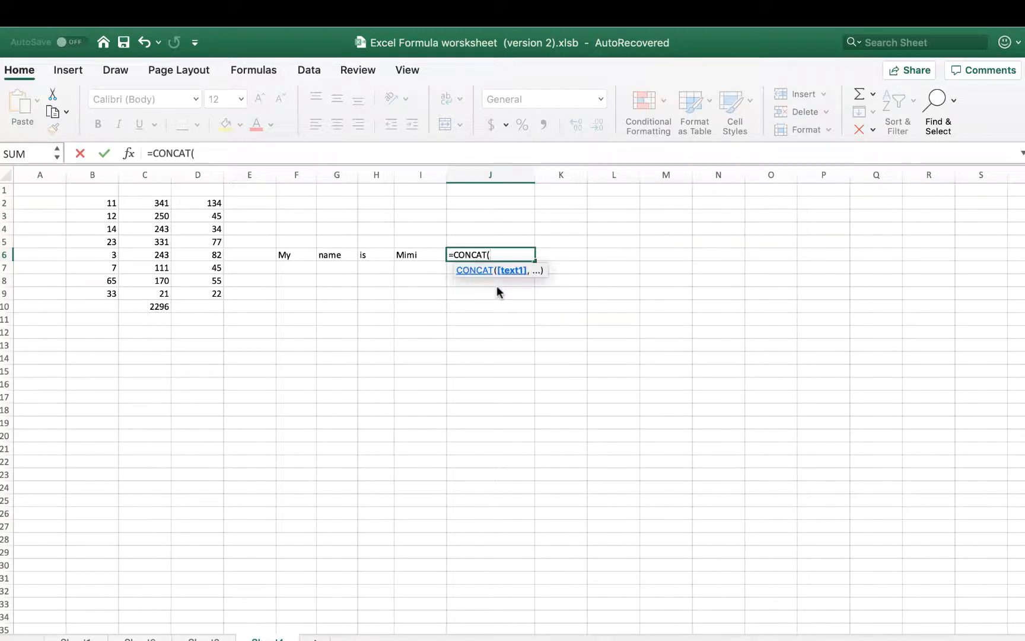
pyautogui.moveTo(298, 252); pyautogui.dragTo(413, 256)
pyautogui.write(')')
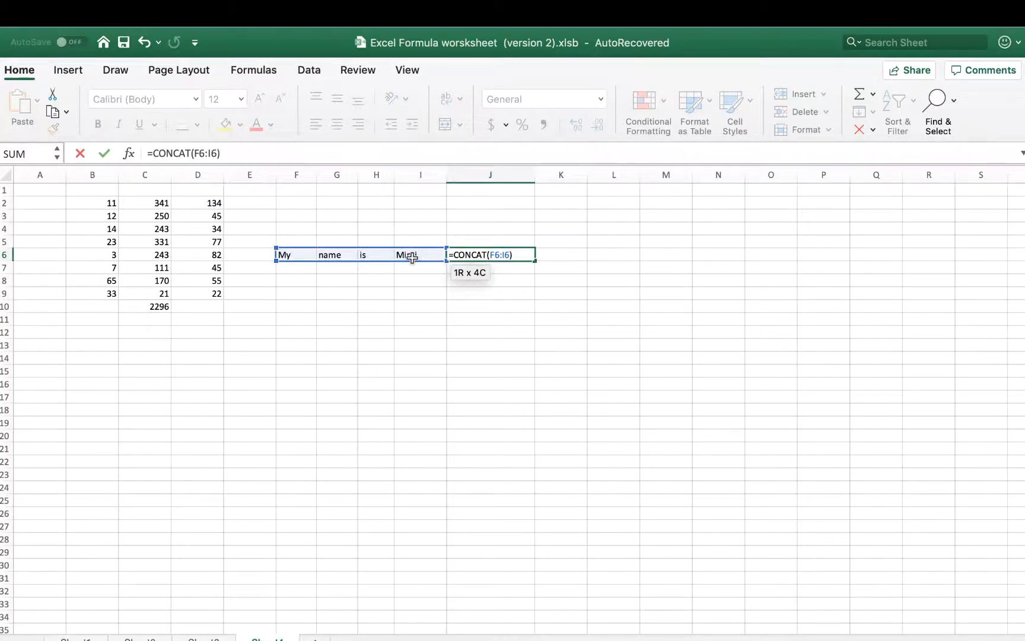
pyautogui.press('Return')
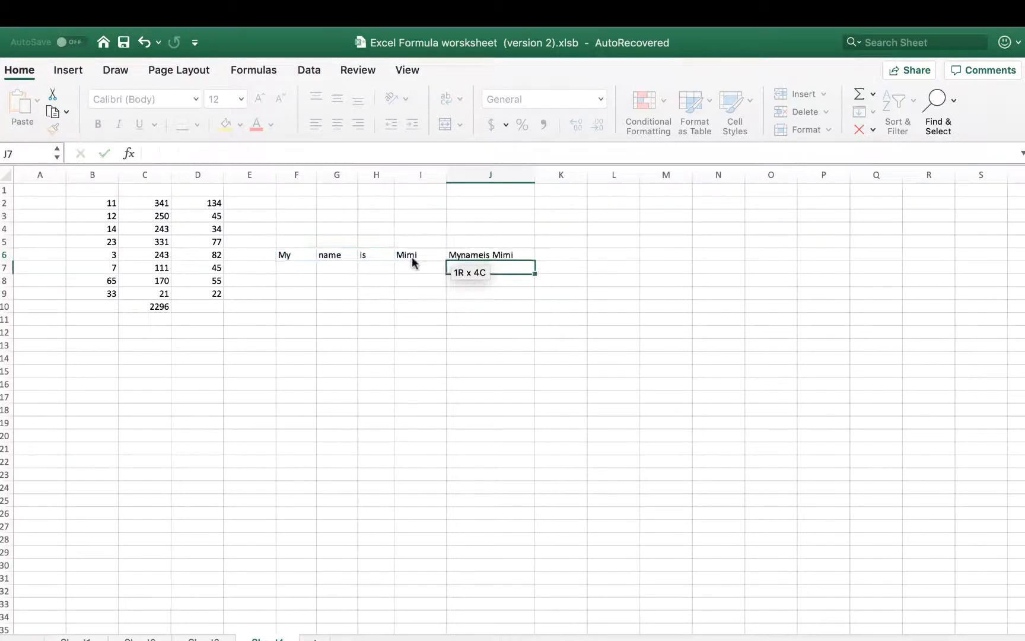
pyautogui.click(336, 255)
pyautogui.click(300, 255)
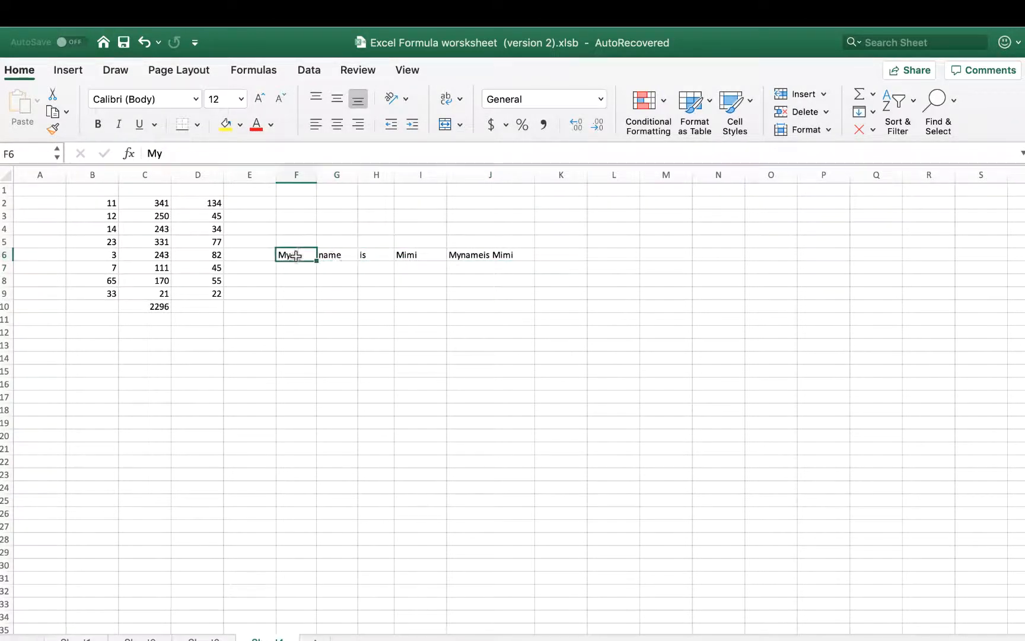
pyautogui.click(335, 255)
pyautogui.click(378, 255)
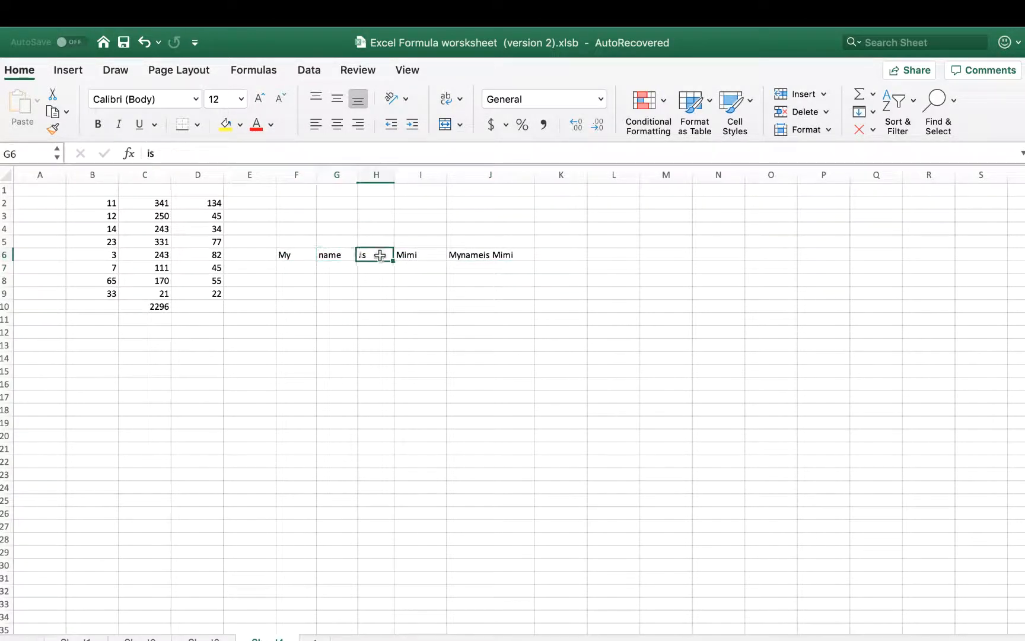
pyautogui.click(431, 256)
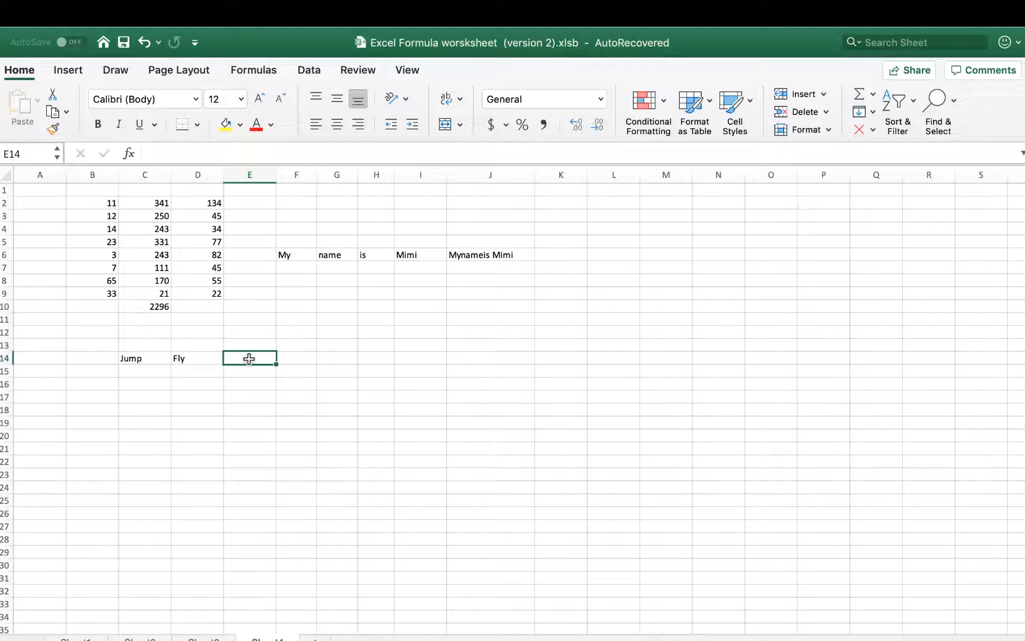
# Enter the formula =C14<>D14 in cell E14 to test whether the words Jump and Fly differ.
pyautogui.write('=')
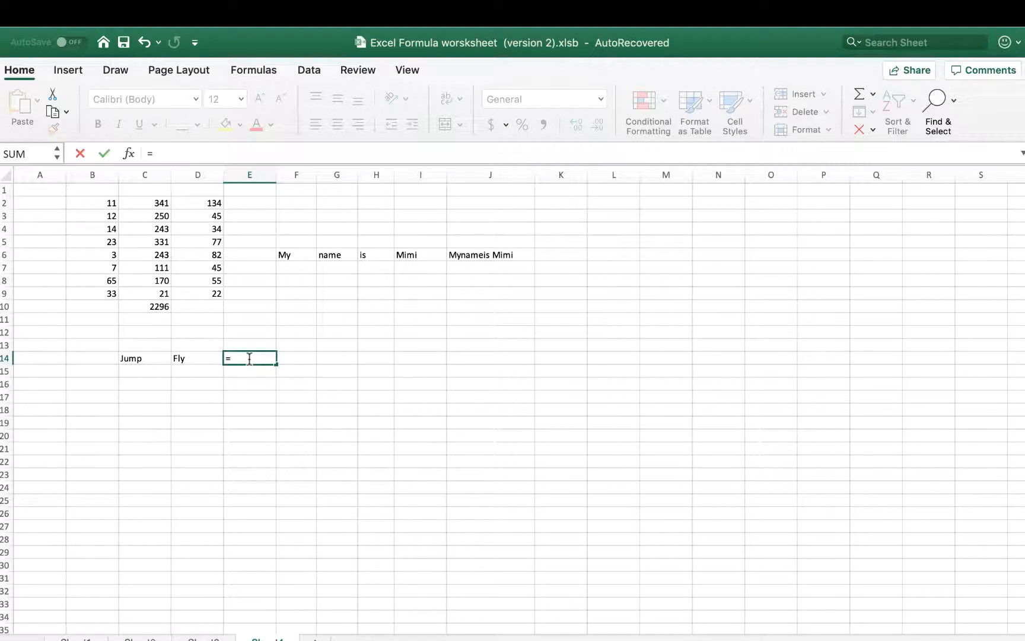
pyautogui.click(146, 359)
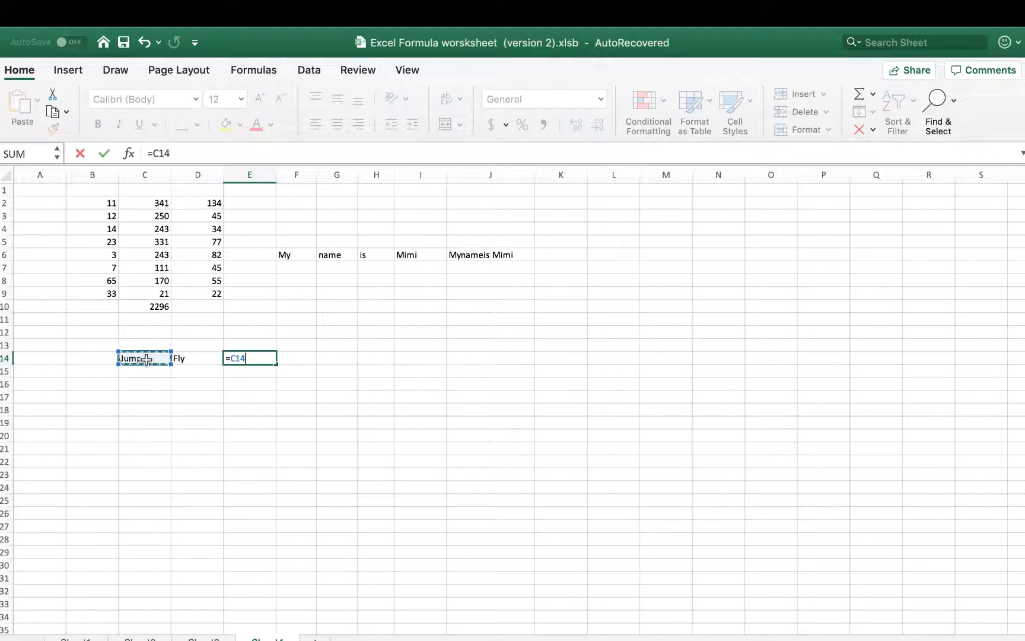
pyautogui.write('<>')
pyautogui.click(194, 358)
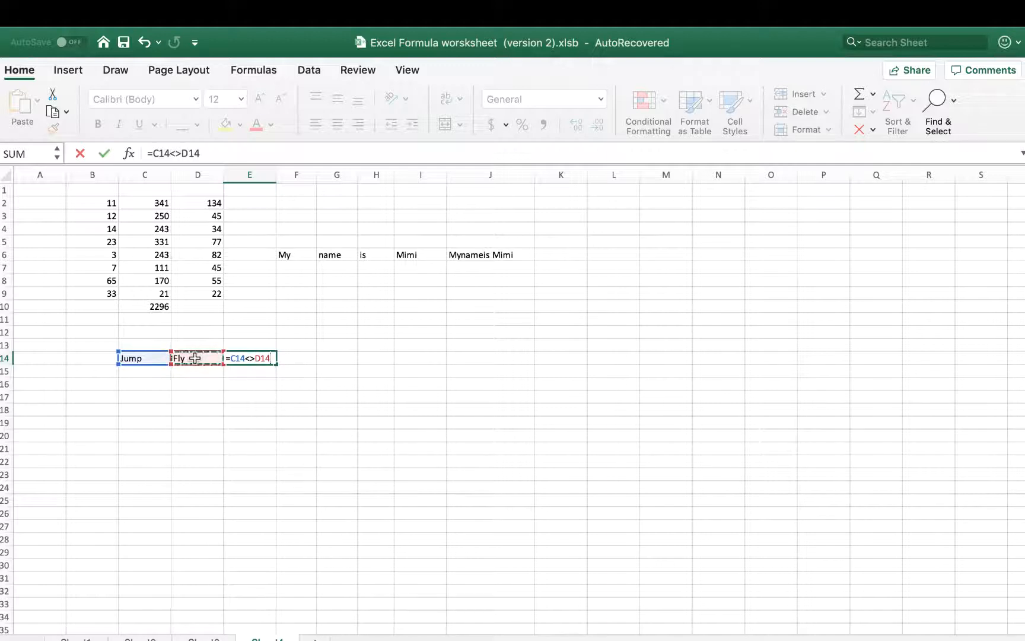
pyautogui.press('Return')
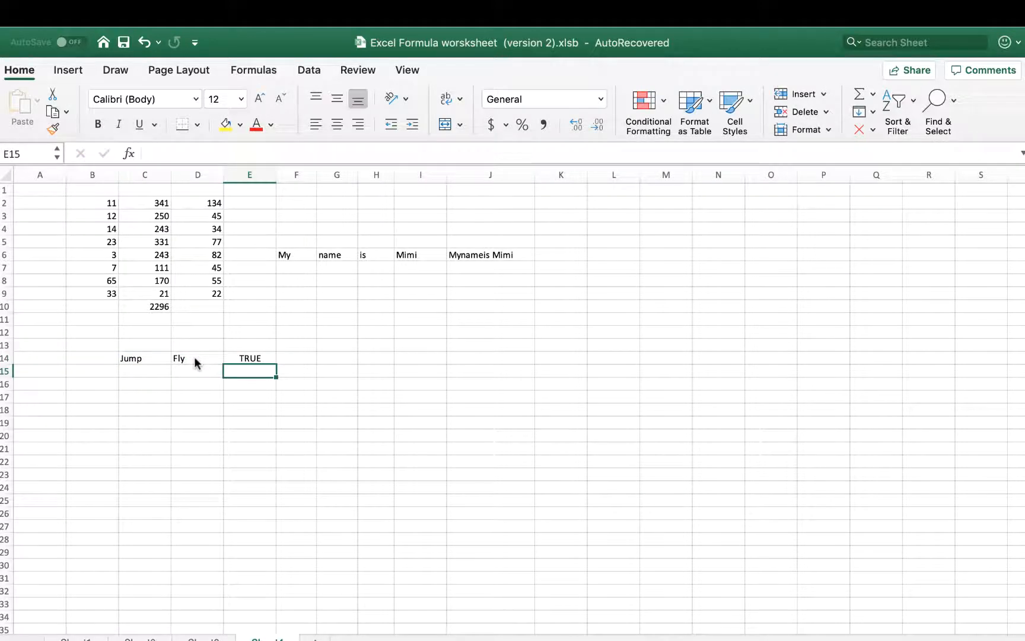
pyautogui.click(260, 357)
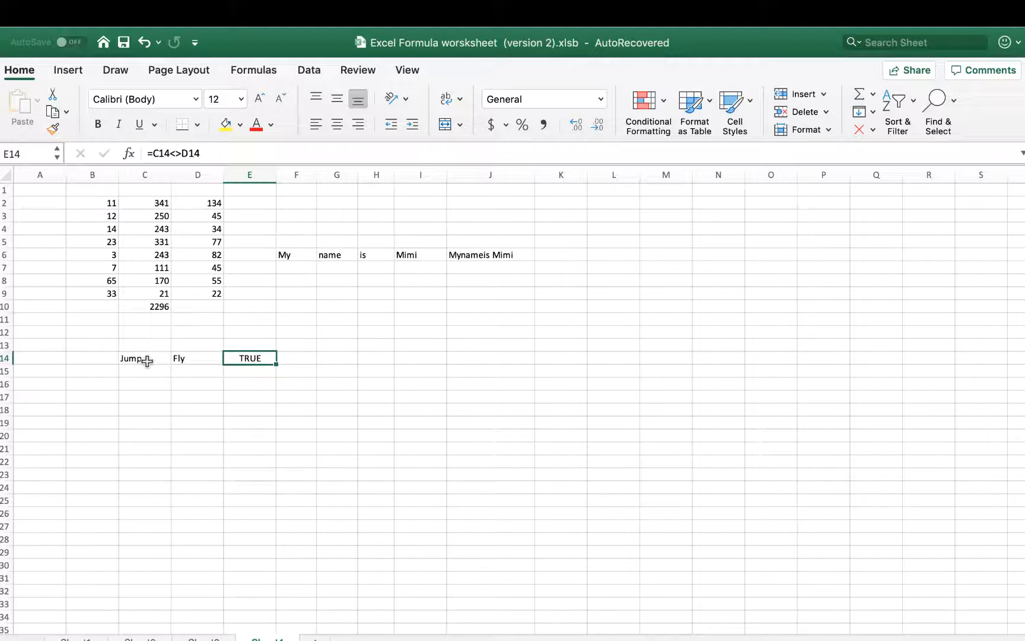